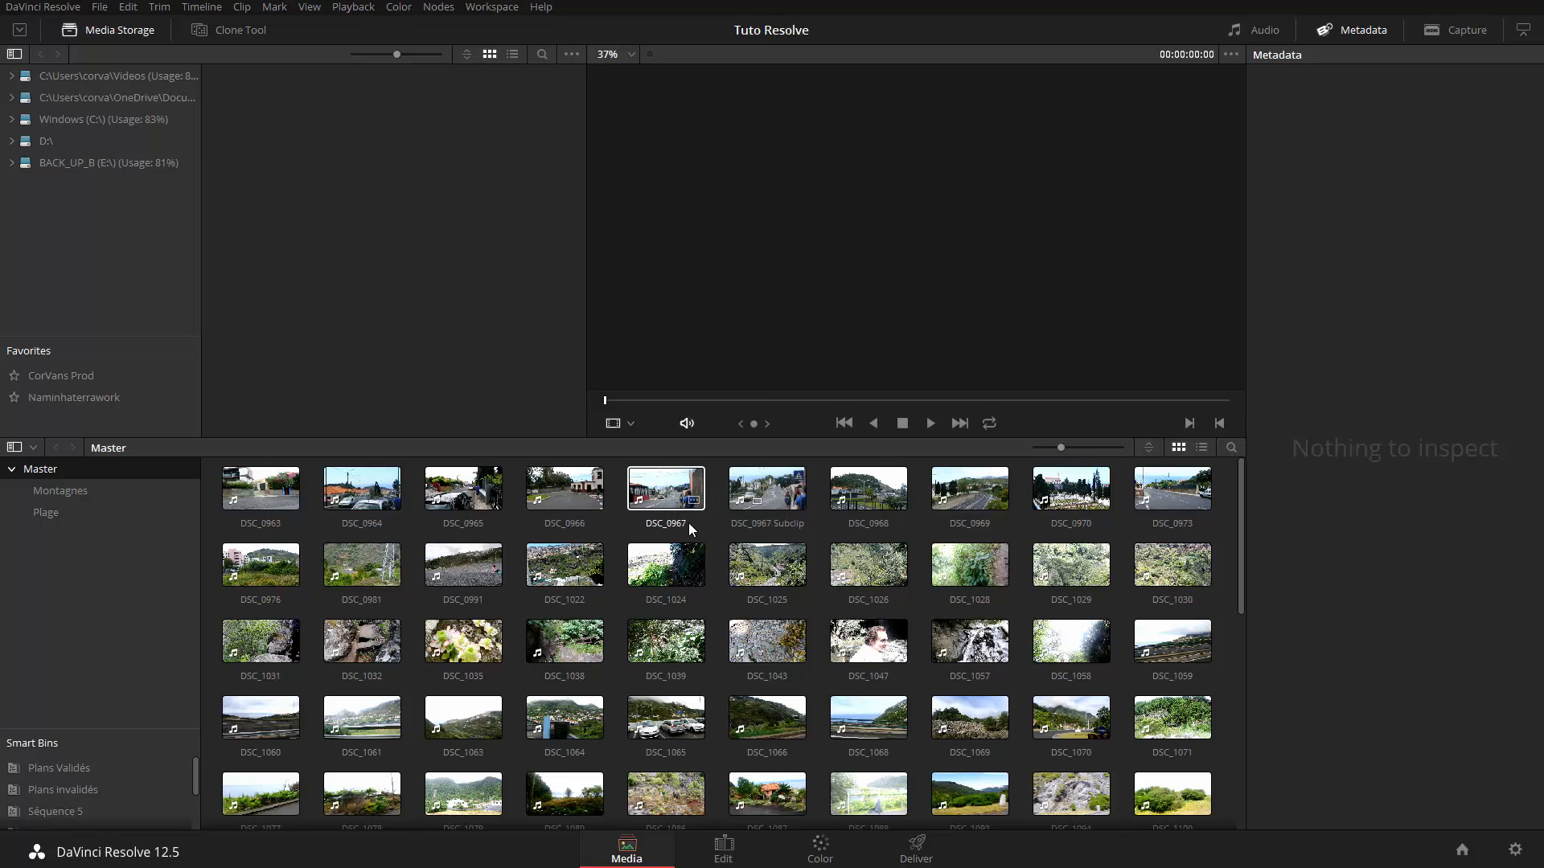
# Open the clip attributes of DSC_0965 and review its audio, timecode, name and video settings
pyautogui.click(462, 499)
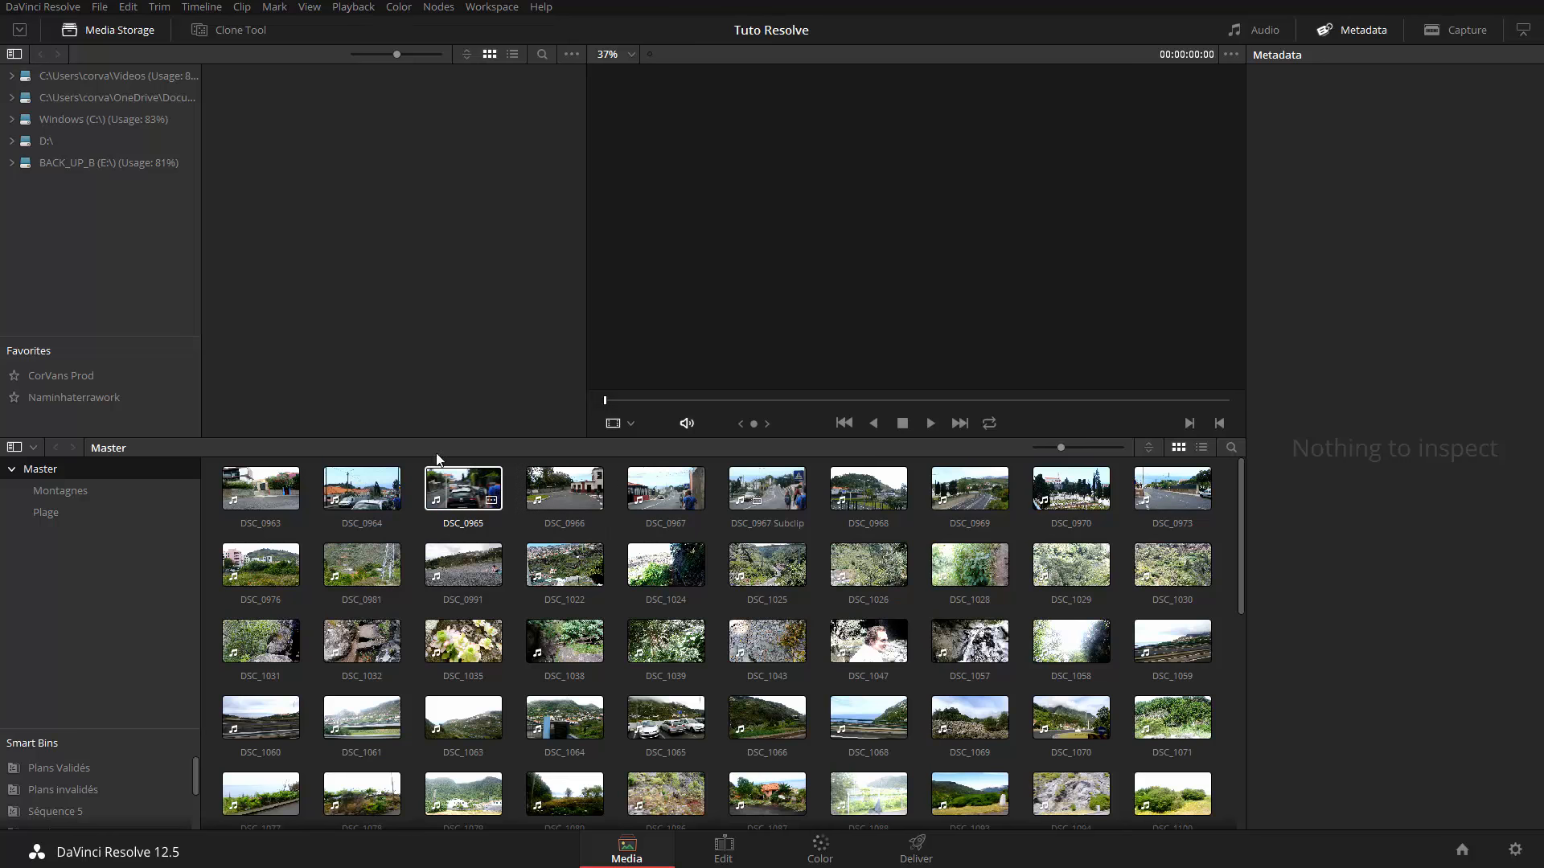
pyautogui.rightClick(474, 479)
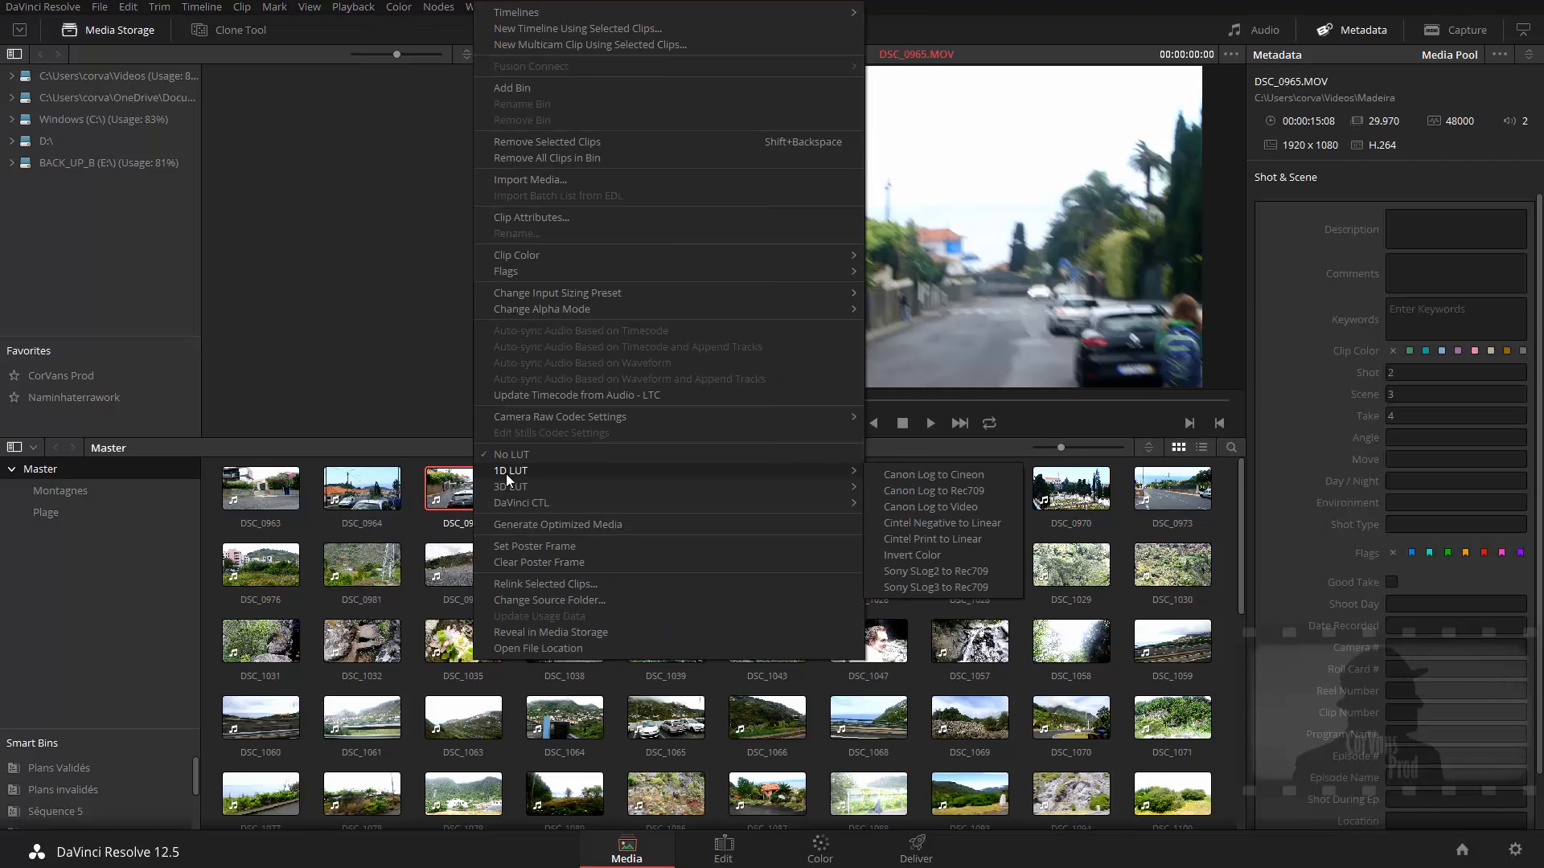
pyautogui.click(586, 217)
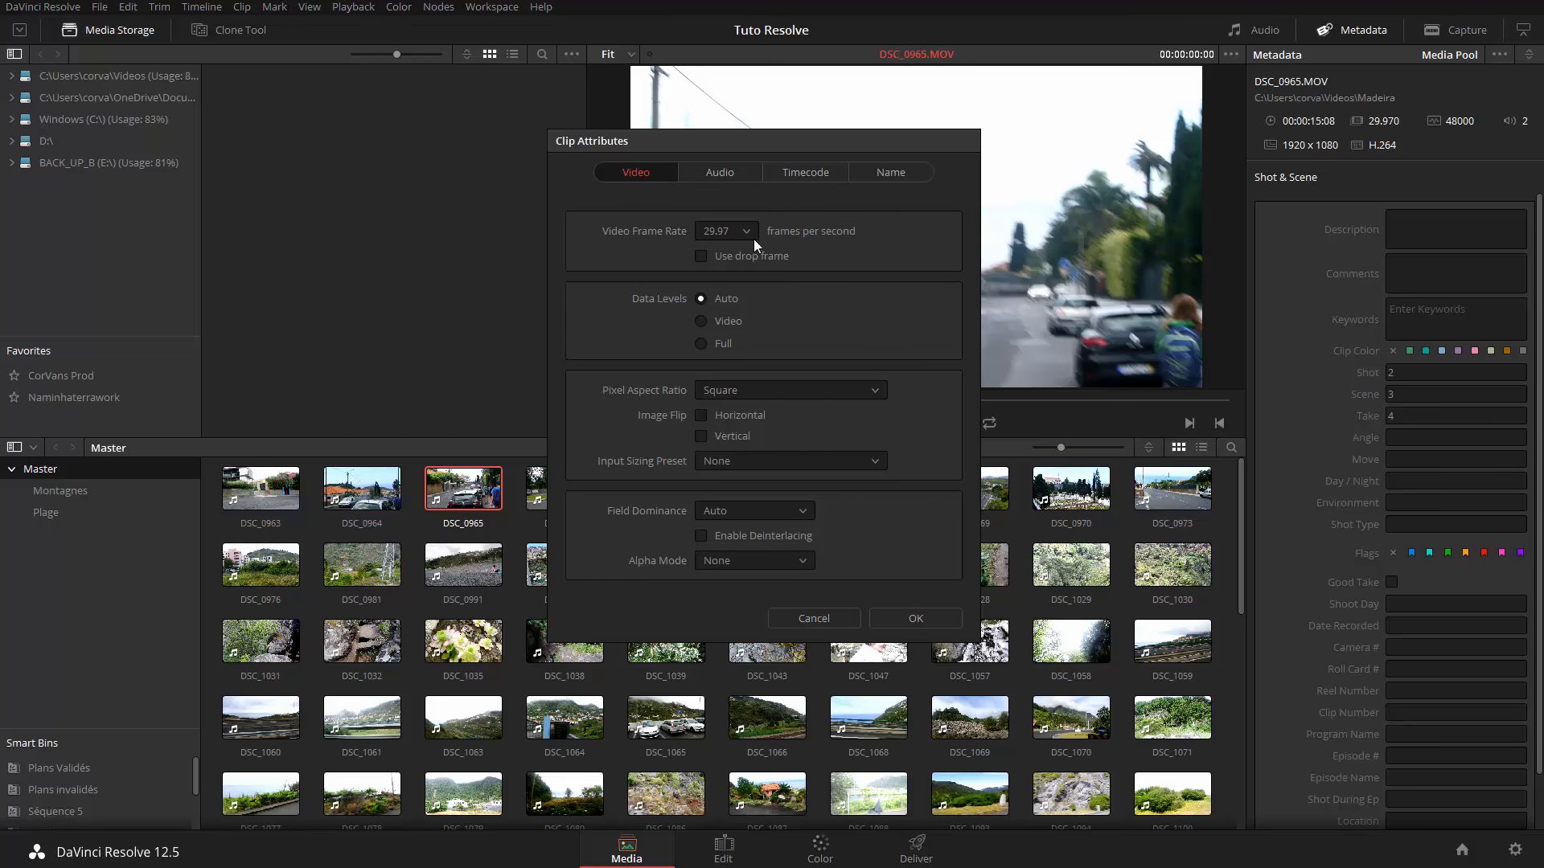
pyautogui.click(759, 176)
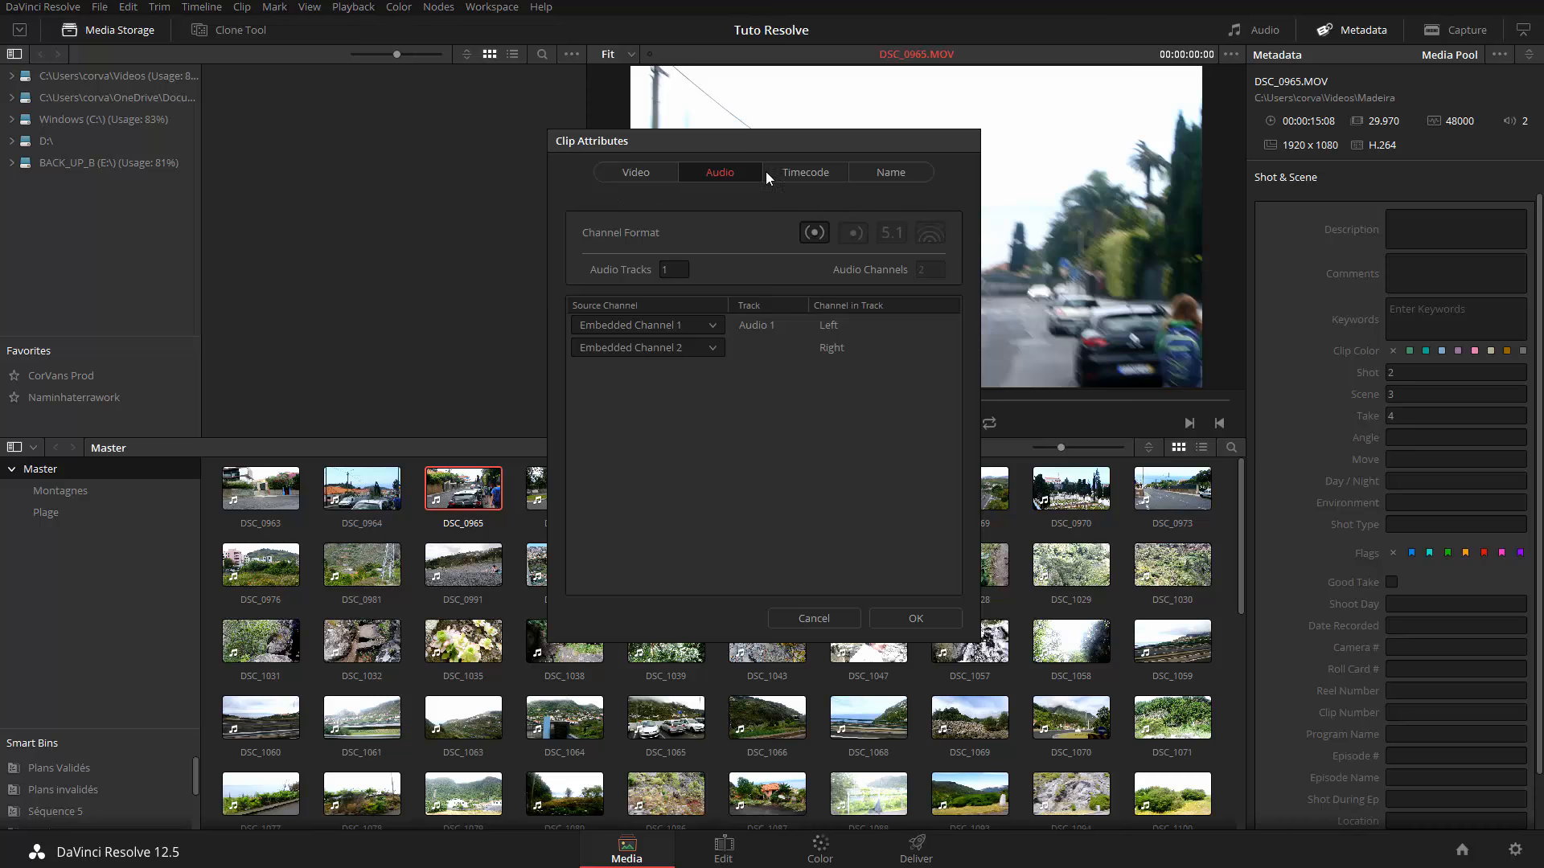
pyautogui.click(806, 174)
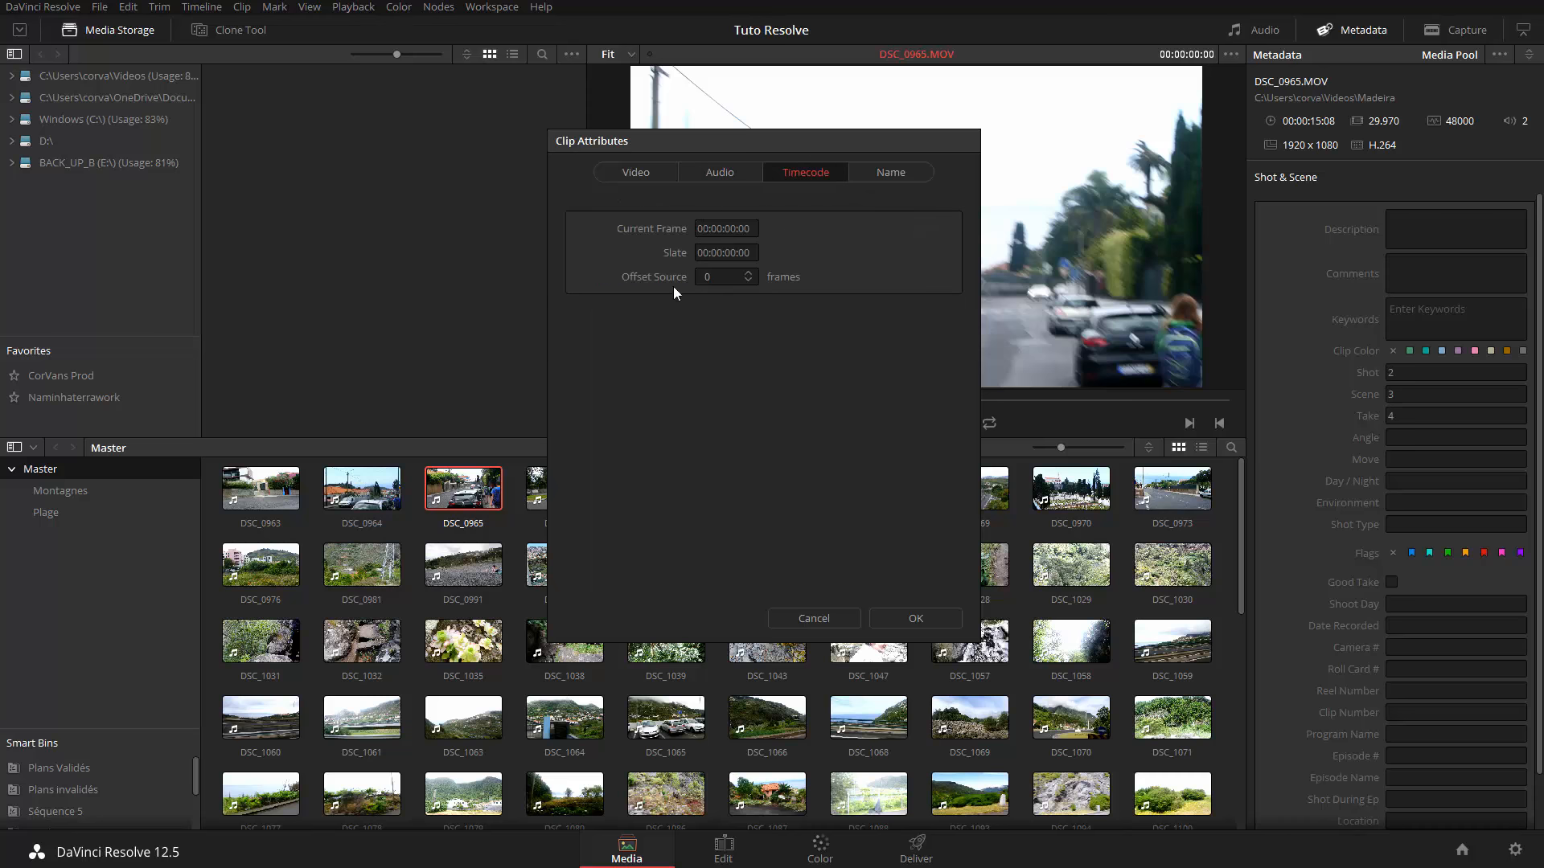
pyautogui.click(904, 168)
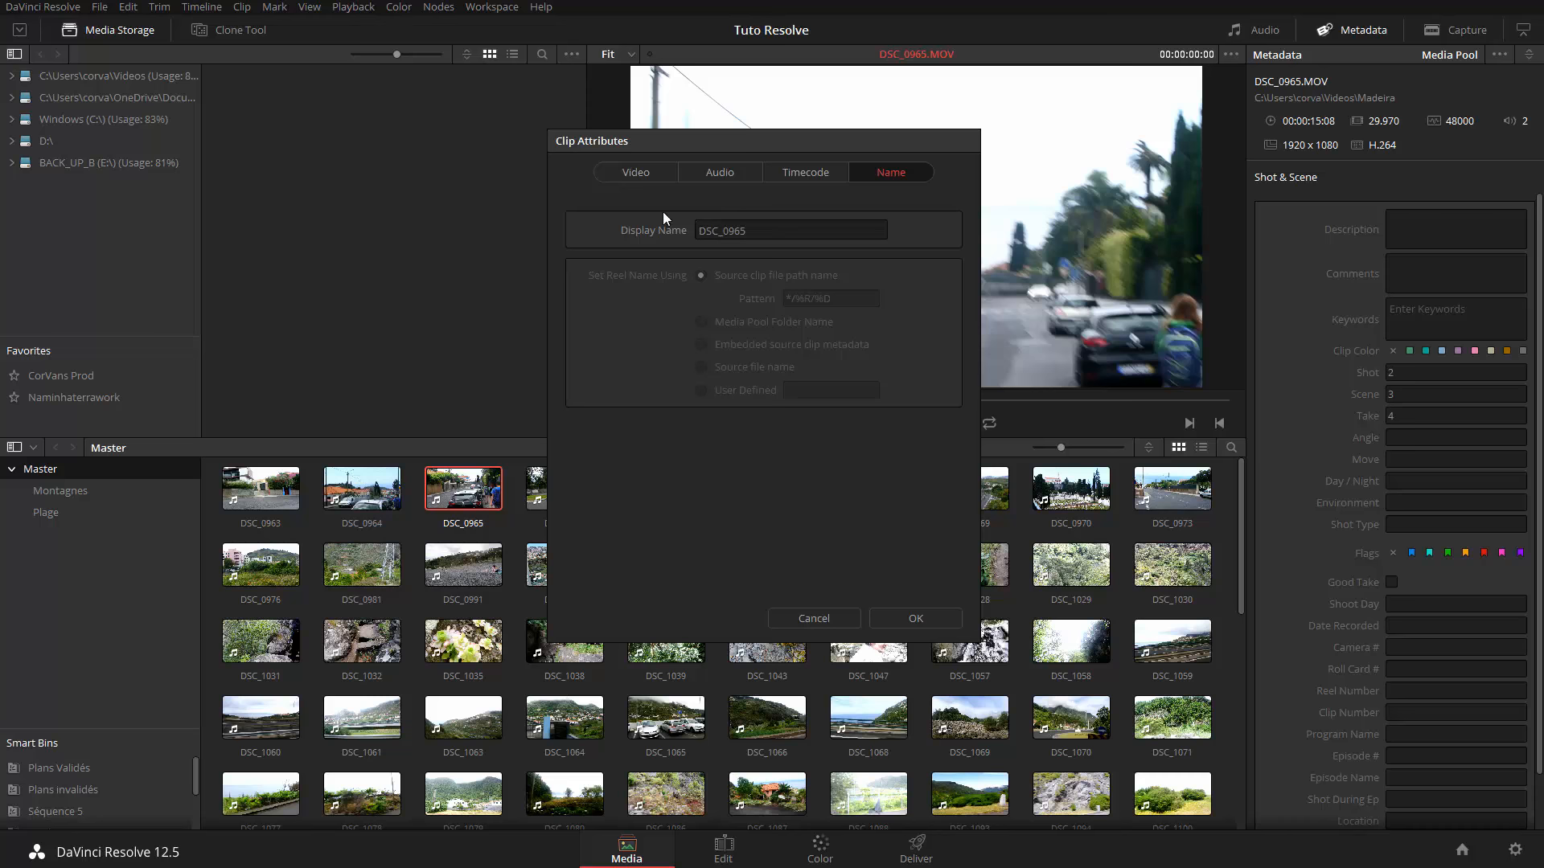
pyautogui.click(632, 177)
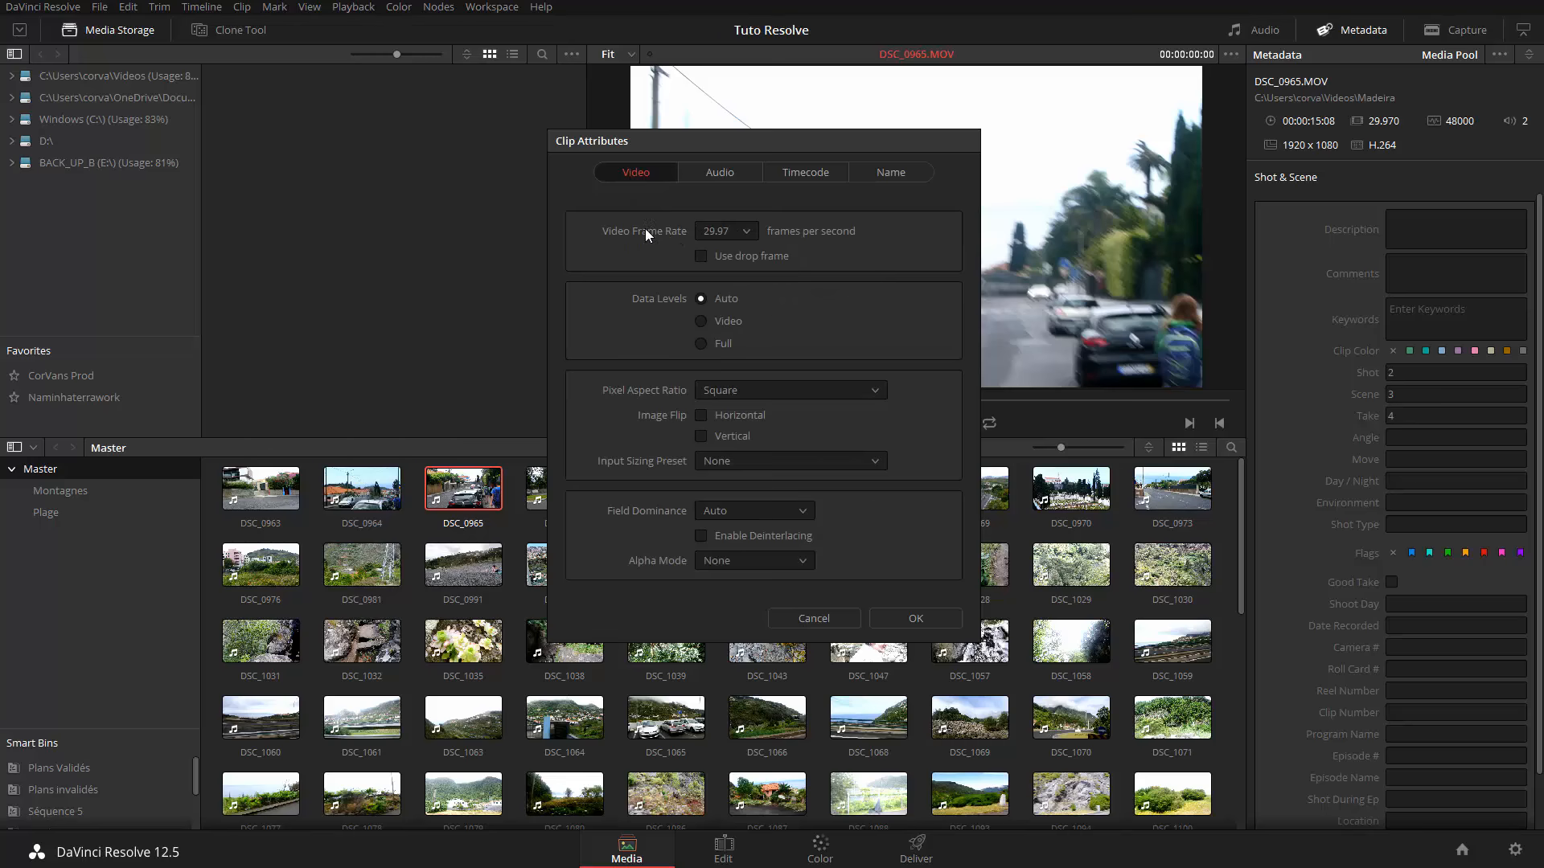
# Try a video frame rate of 25 for the clip, return it to 29.97 and discard the attribute changes
pyautogui.click(746, 231)
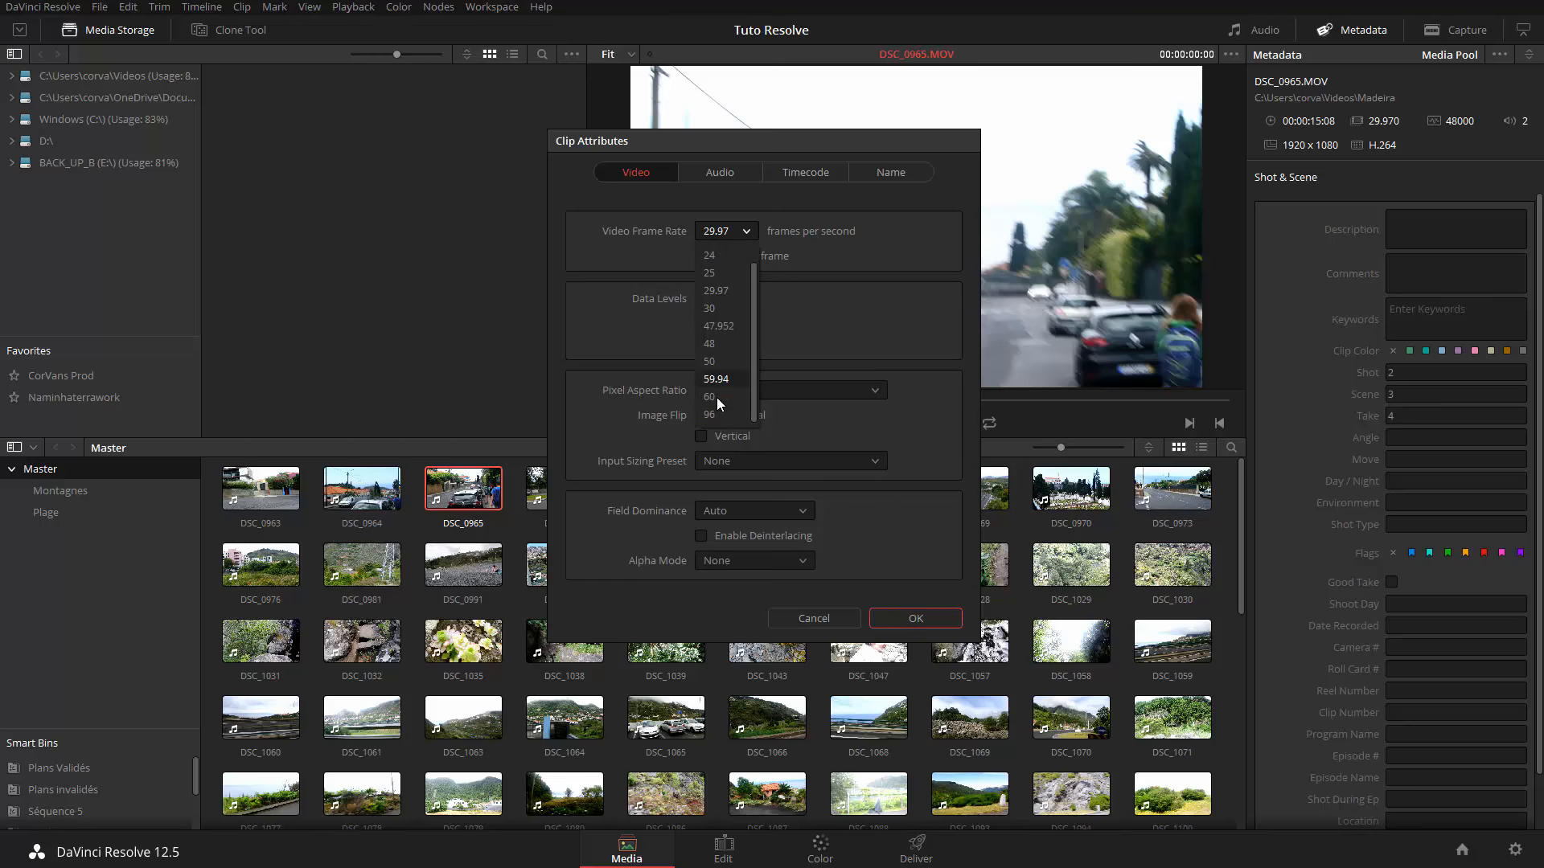
pyautogui.click(853, 262)
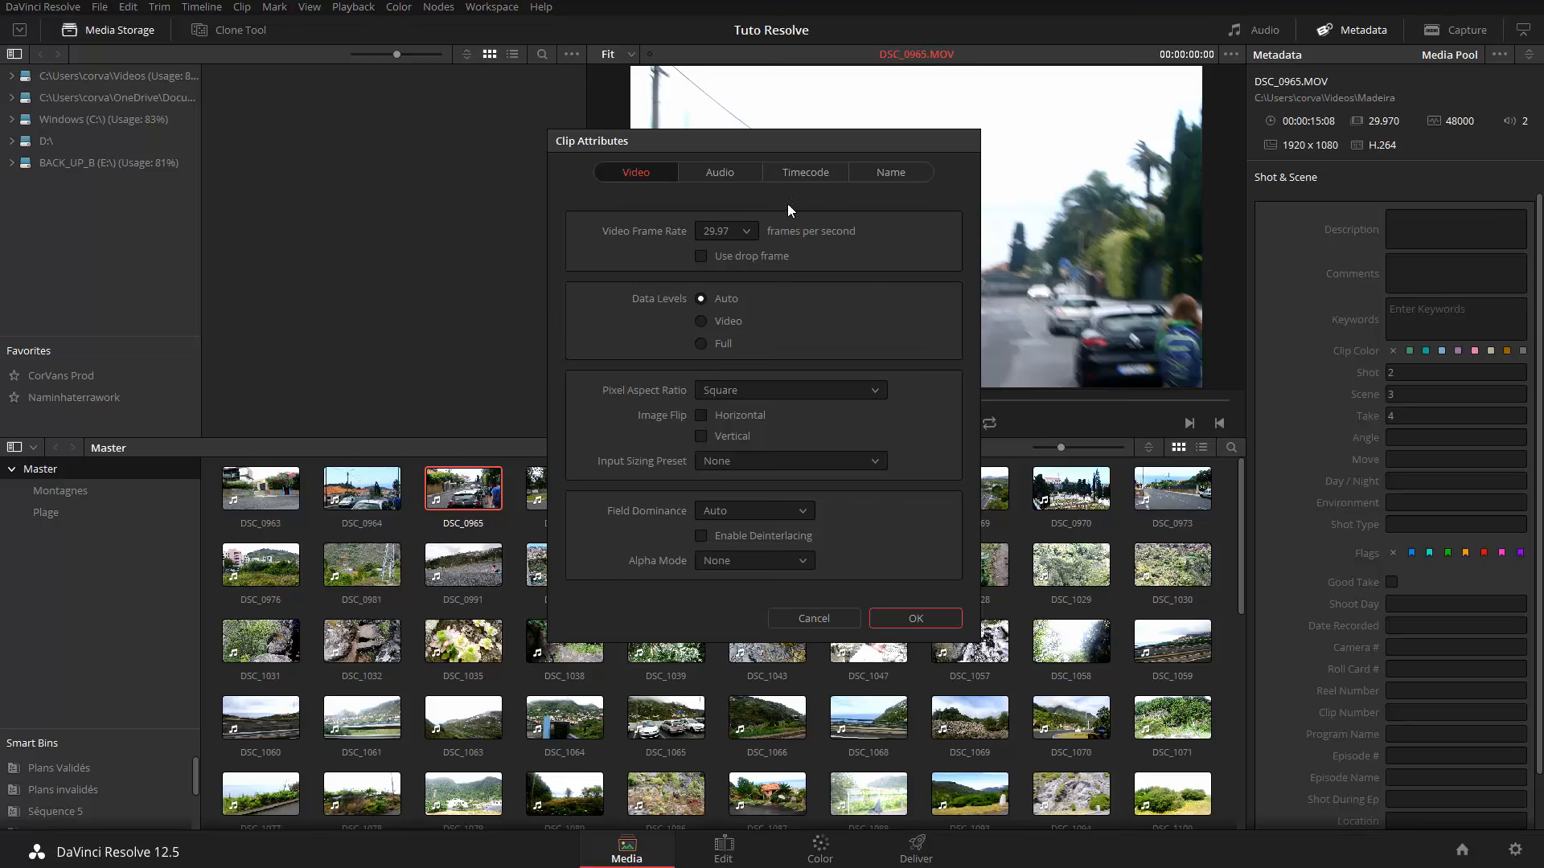
pyautogui.click(746, 232)
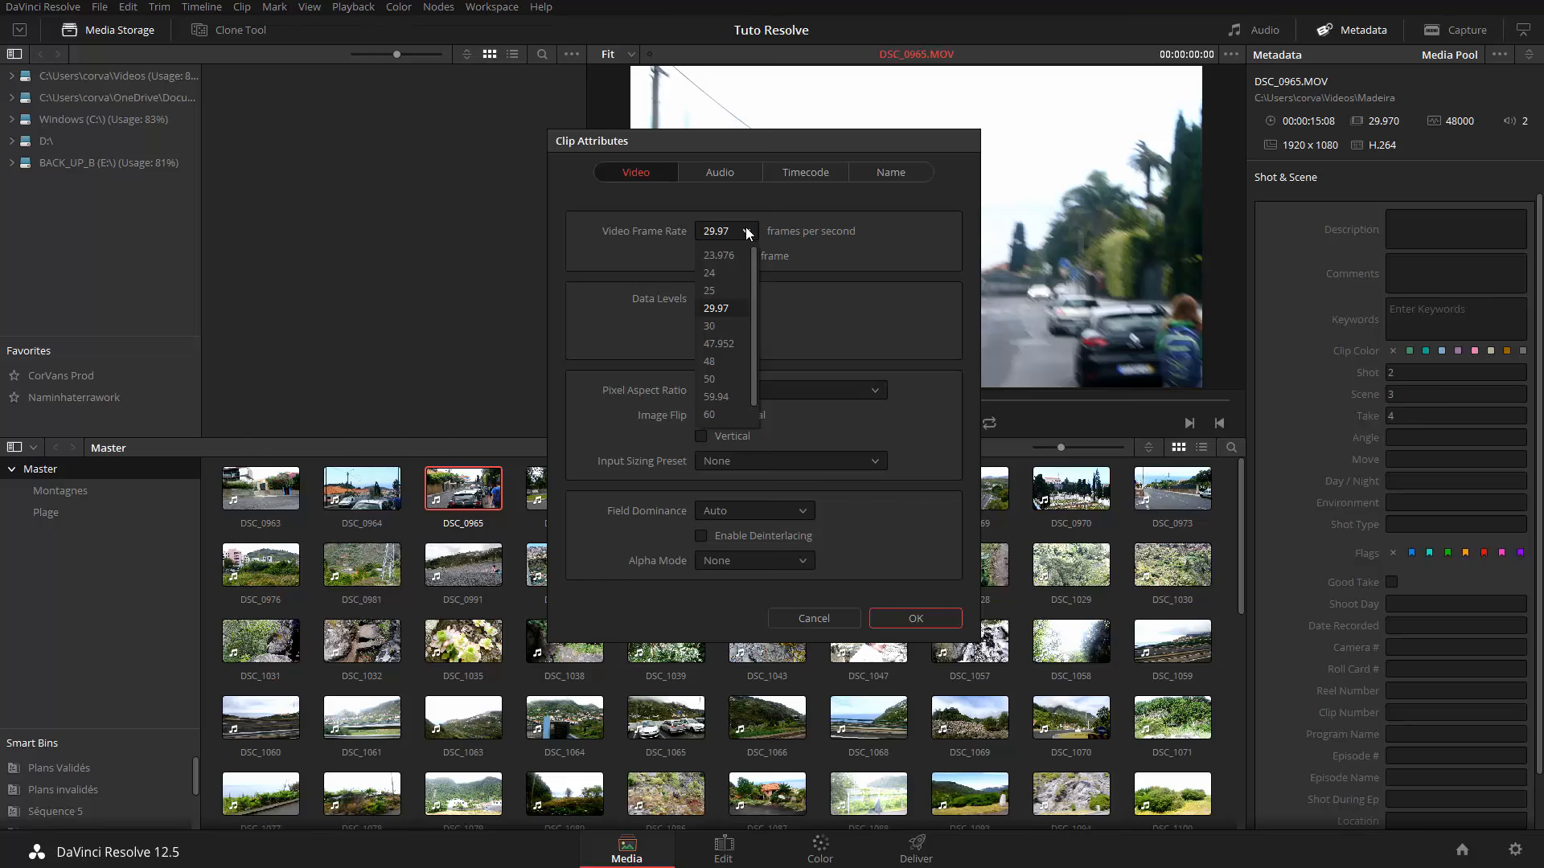
pyautogui.click(727, 291)
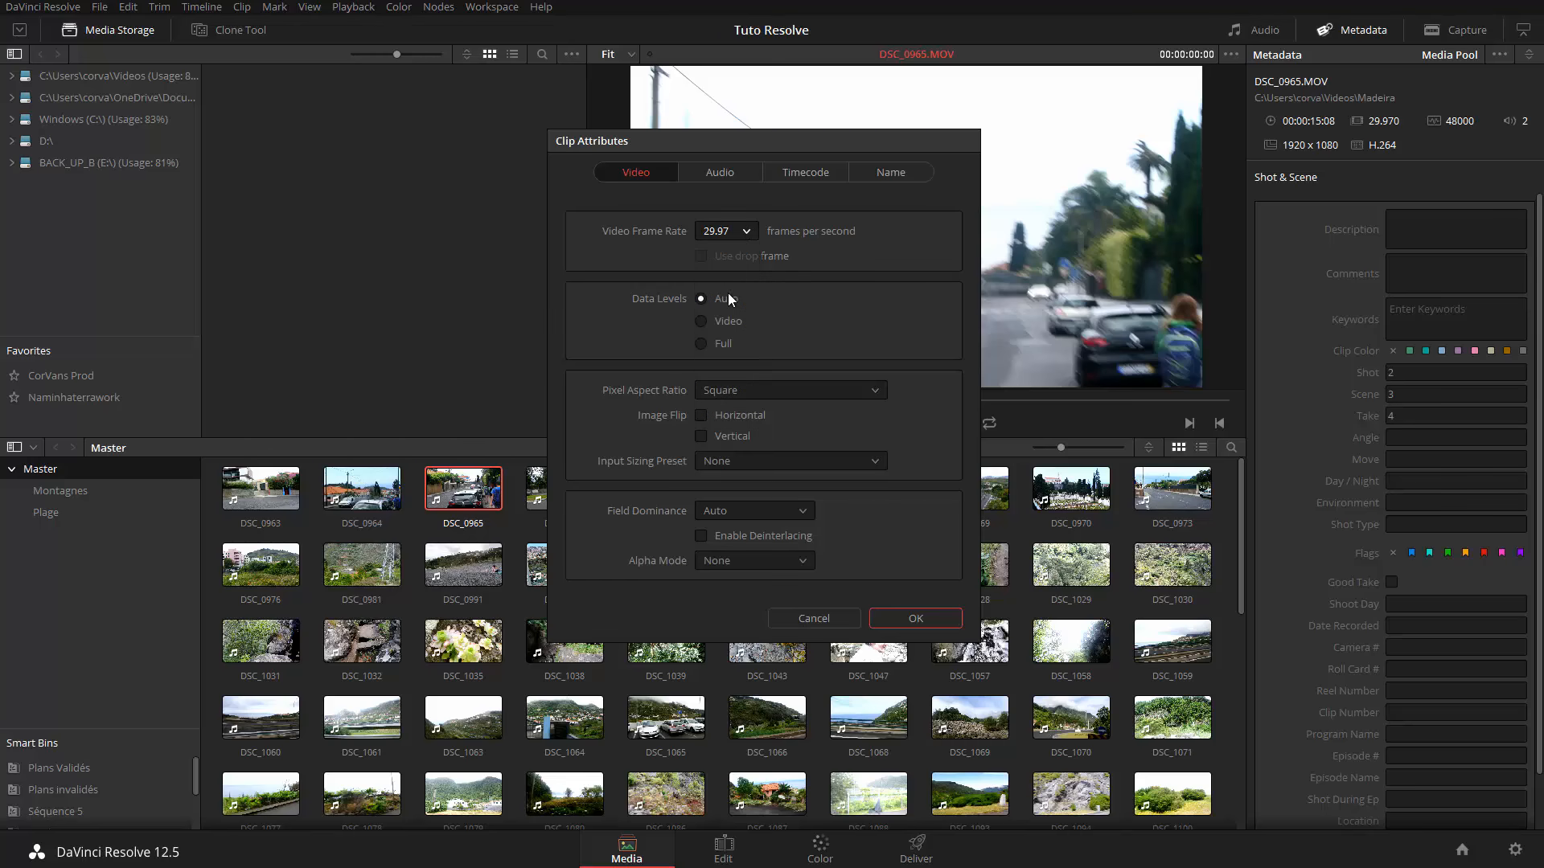
pyautogui.click(748, 232)
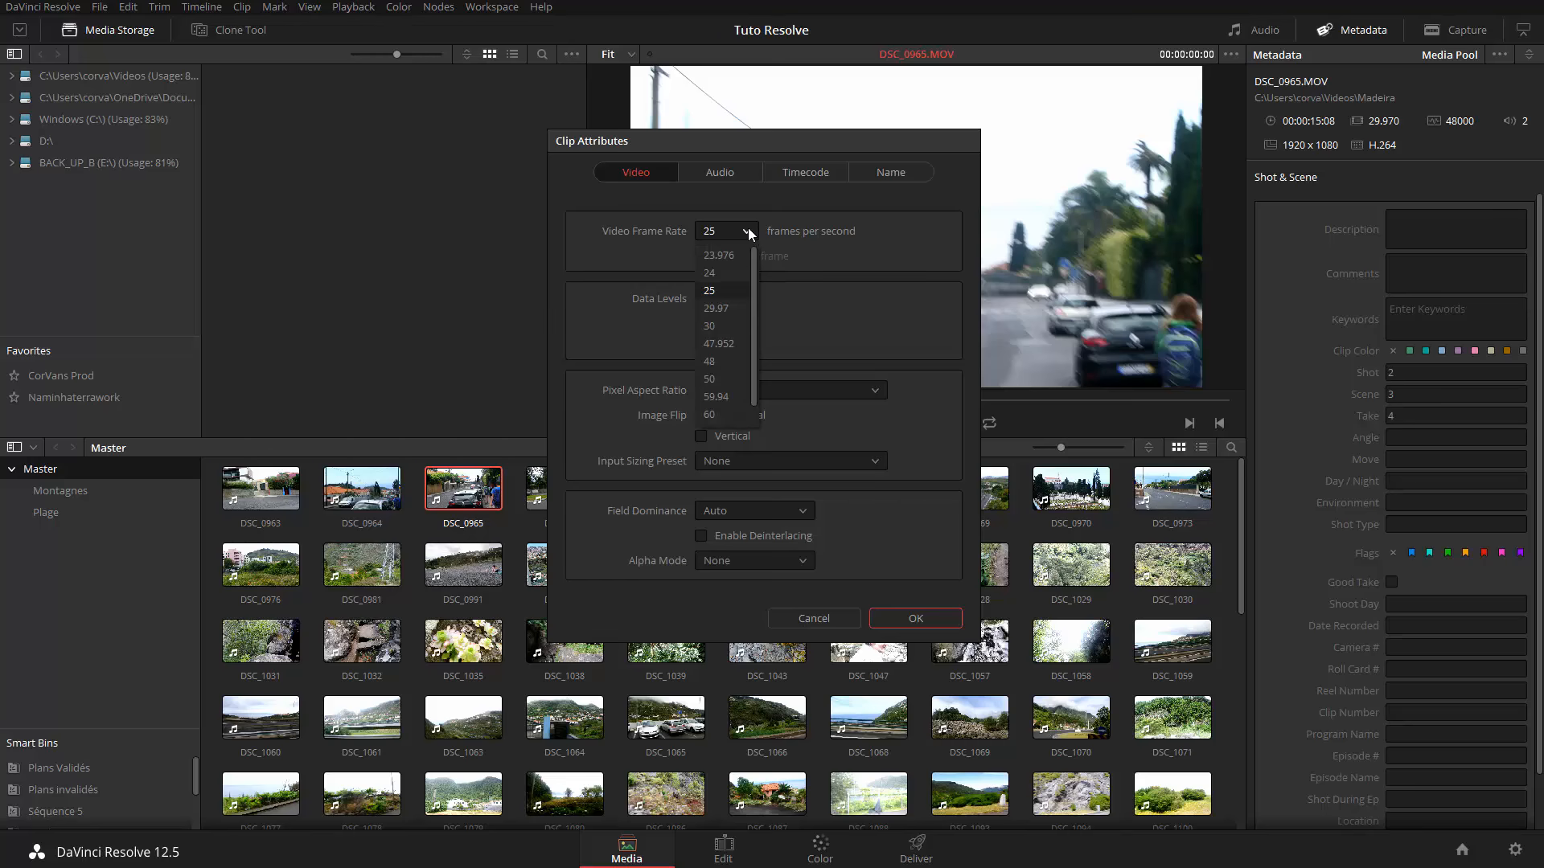
pyautogui.click(726, 310)
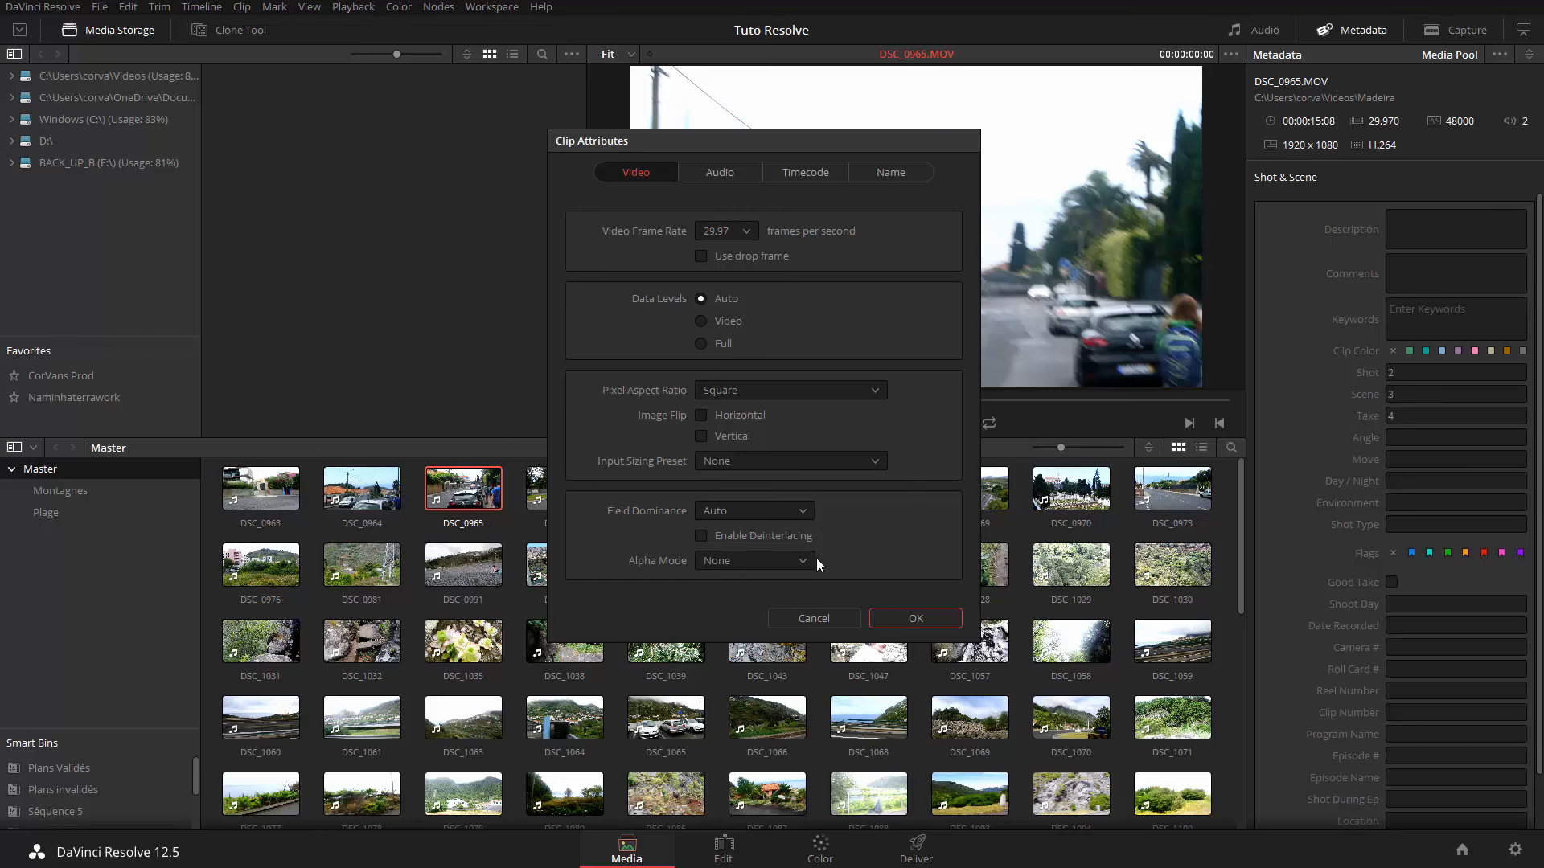
pyautogui.click(808, 615)
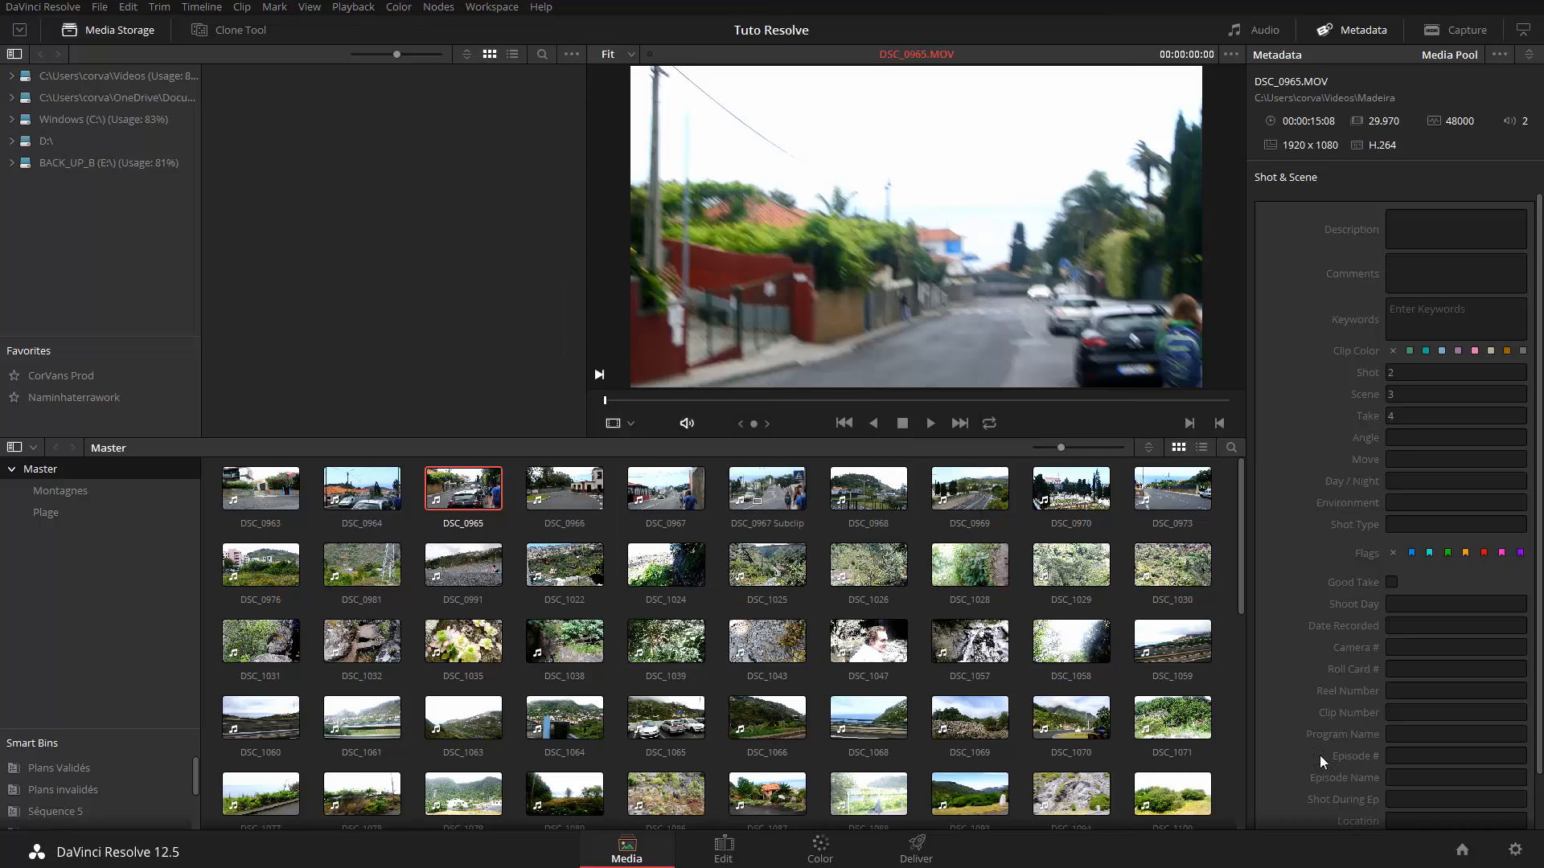
# In the project settings, try the 720 x 576 PAL timeline resolution, return to 1920 x 1080 HD and cancel
pyautogui.click(1511, 852)
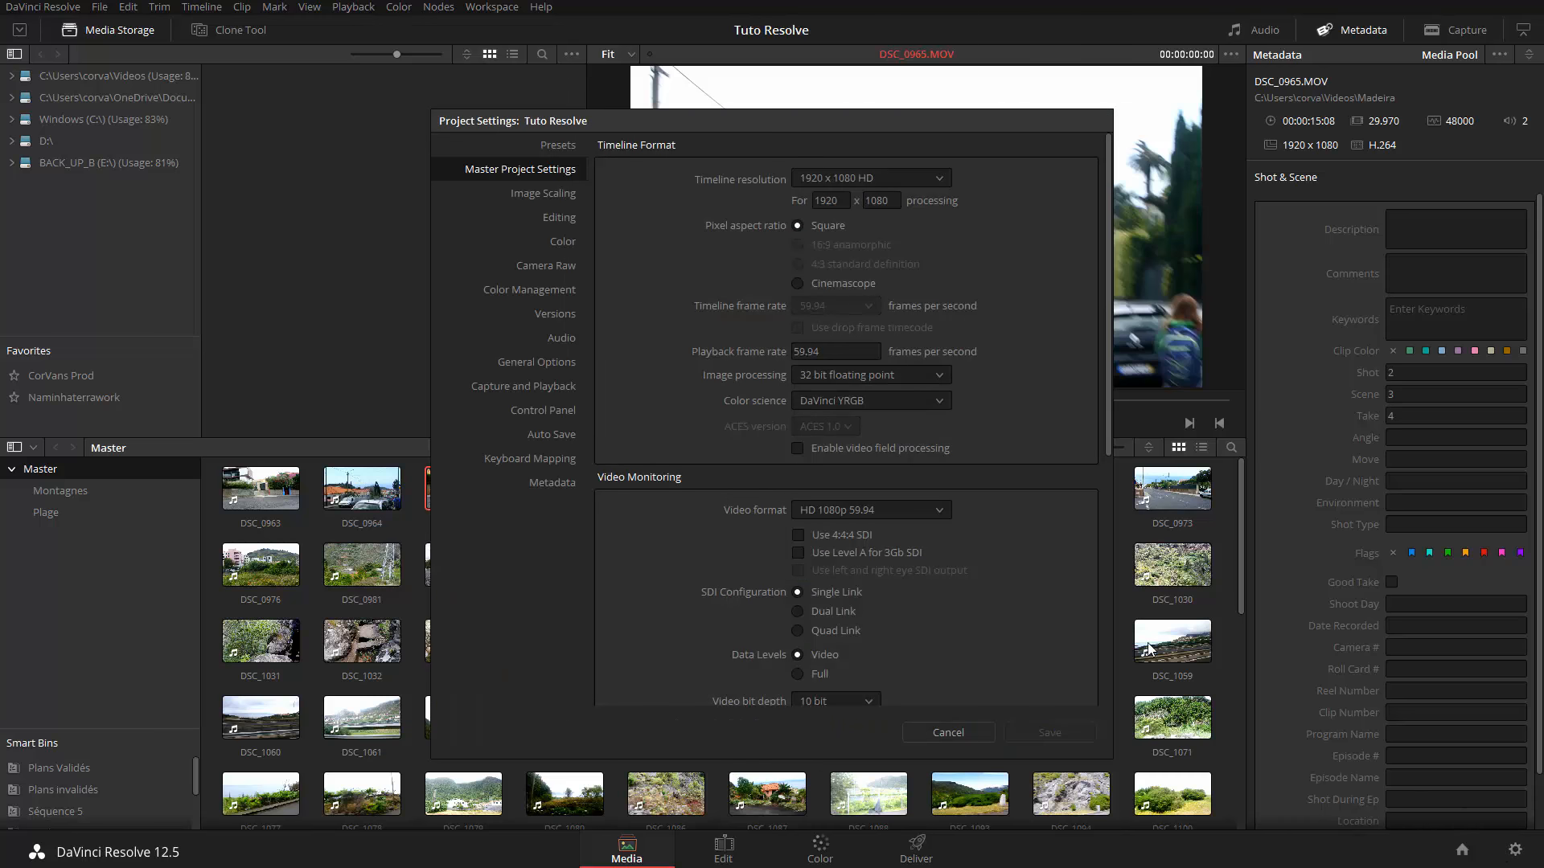
pyautogui.click(937, 172)
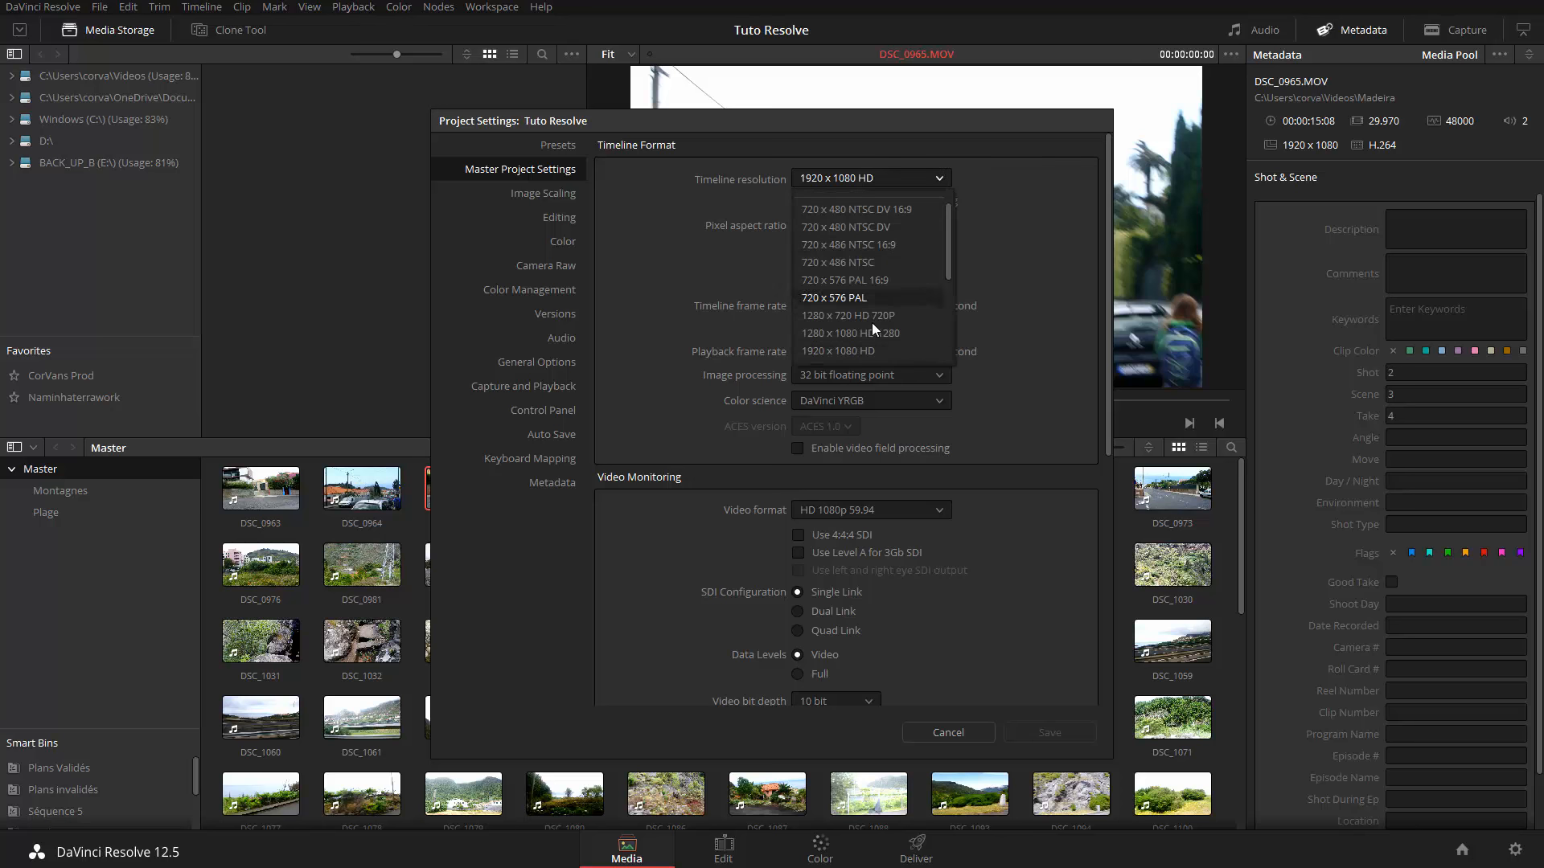
pyautogui.click(895, 349)
pyautogui.click(896, 172)
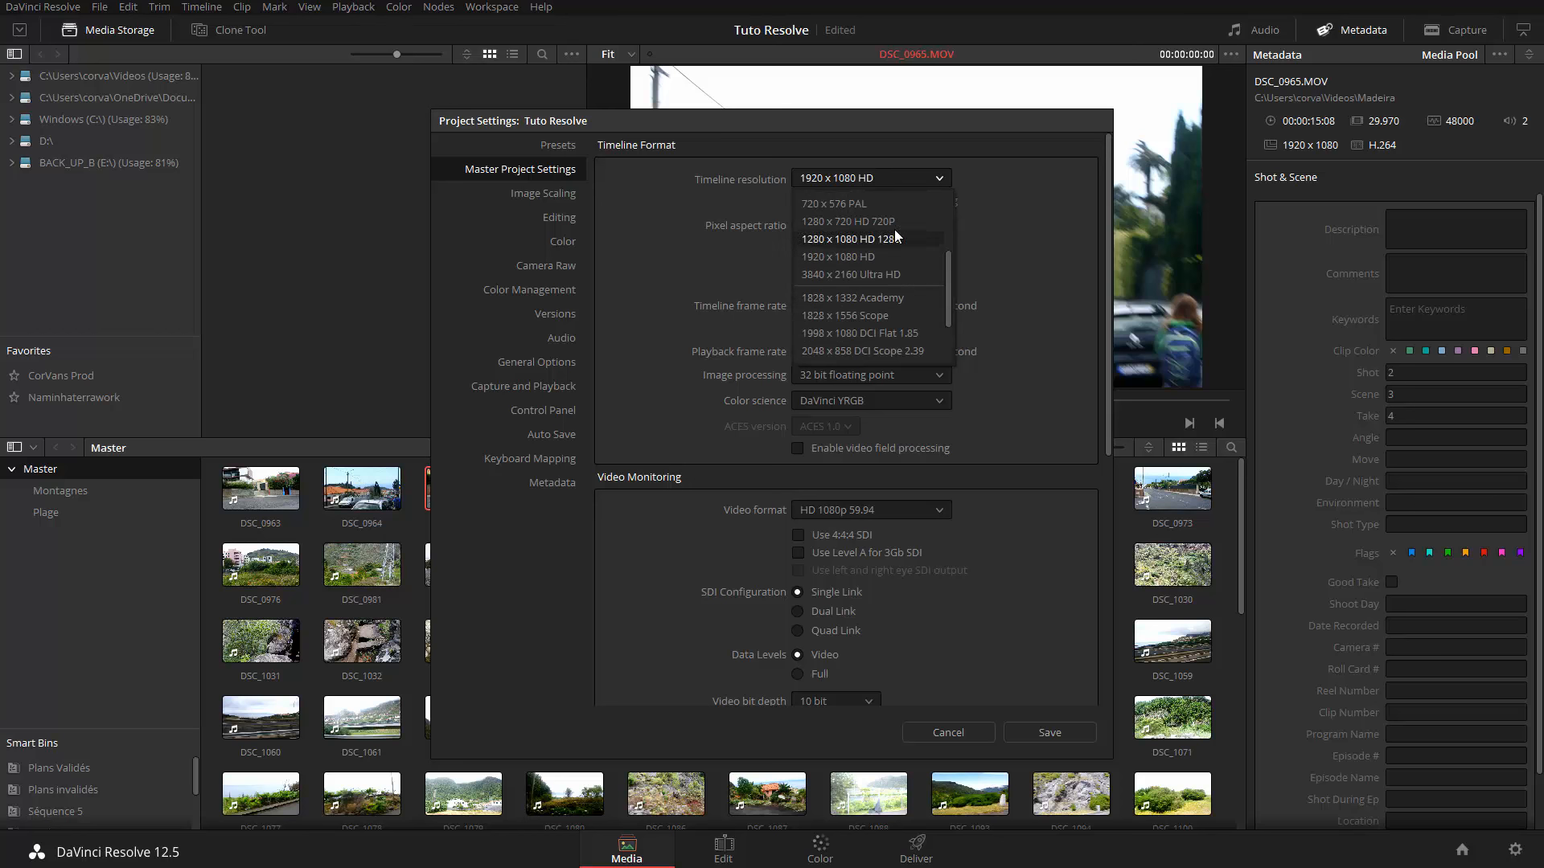
pyautogui.click(1029, 220)
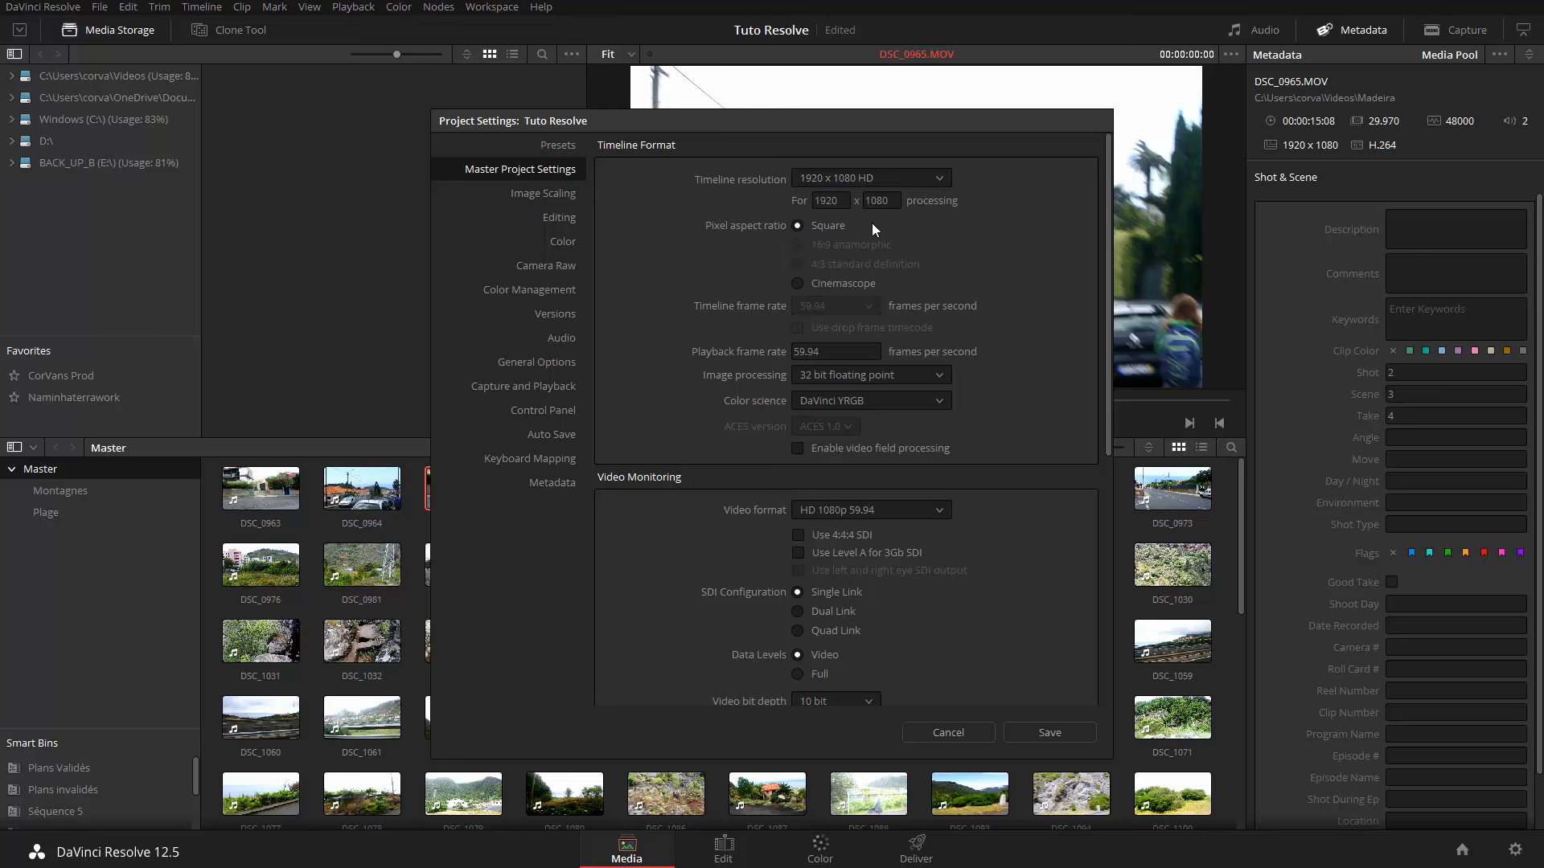
pyautogui.click(940, 176)
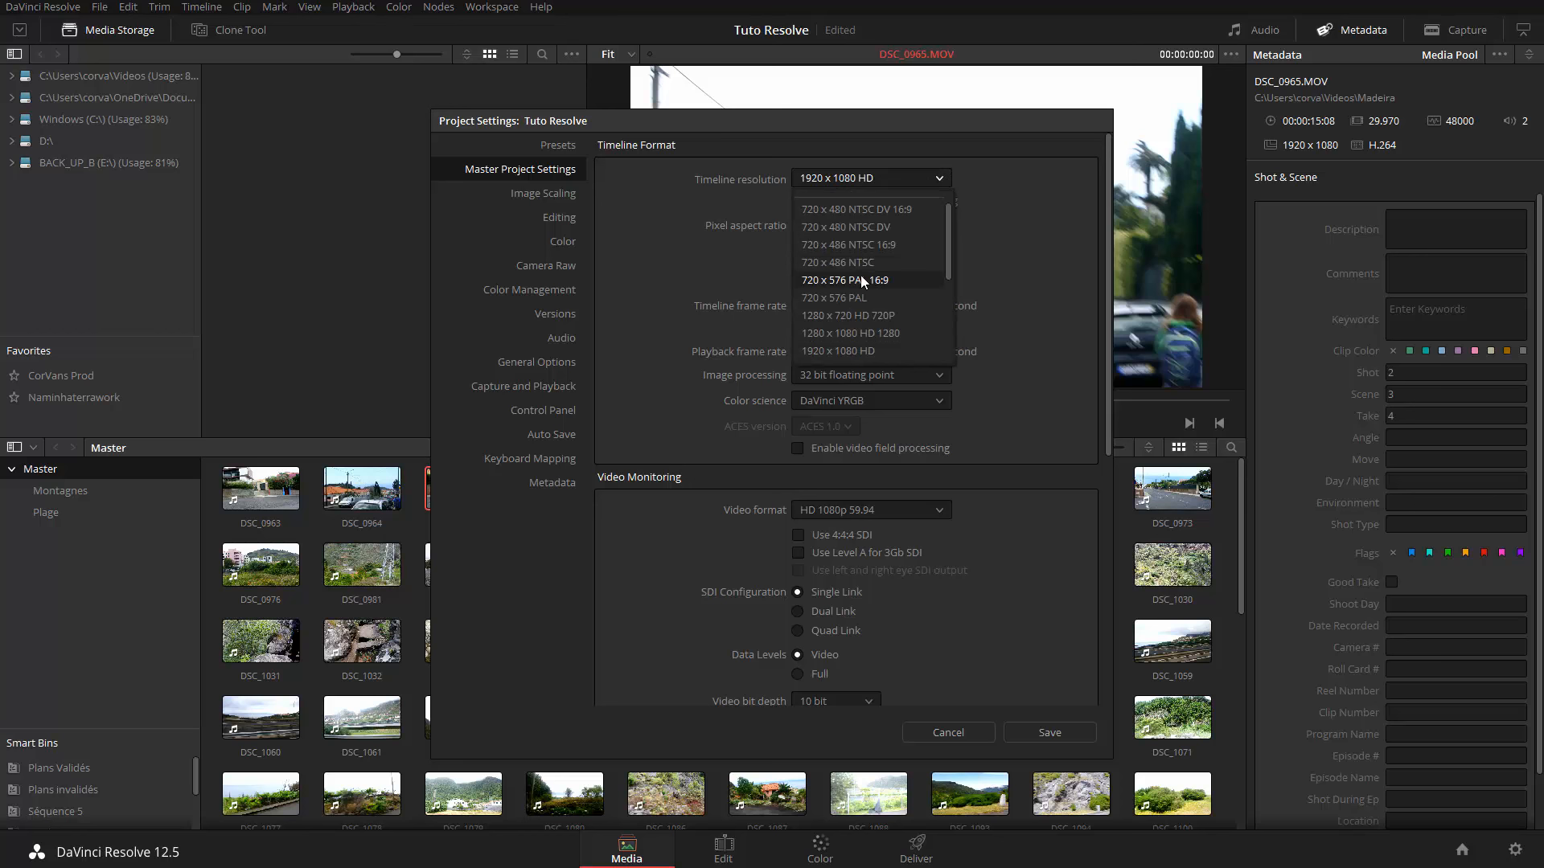
pyautogui.click(848, 299)
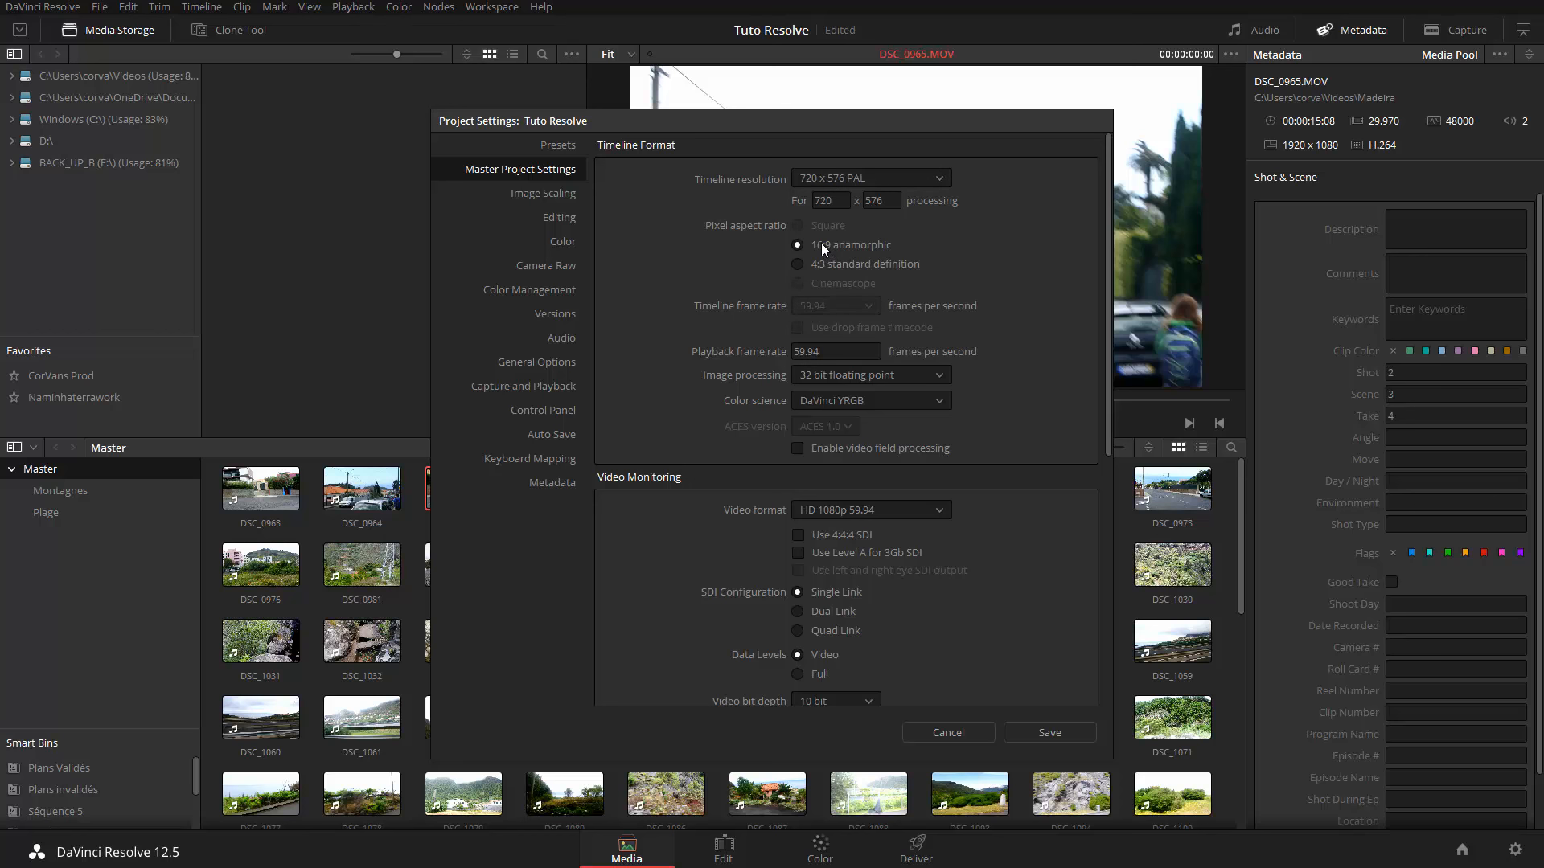
pyautogui.click(926, 172)
pyautogui.click(886, 321)
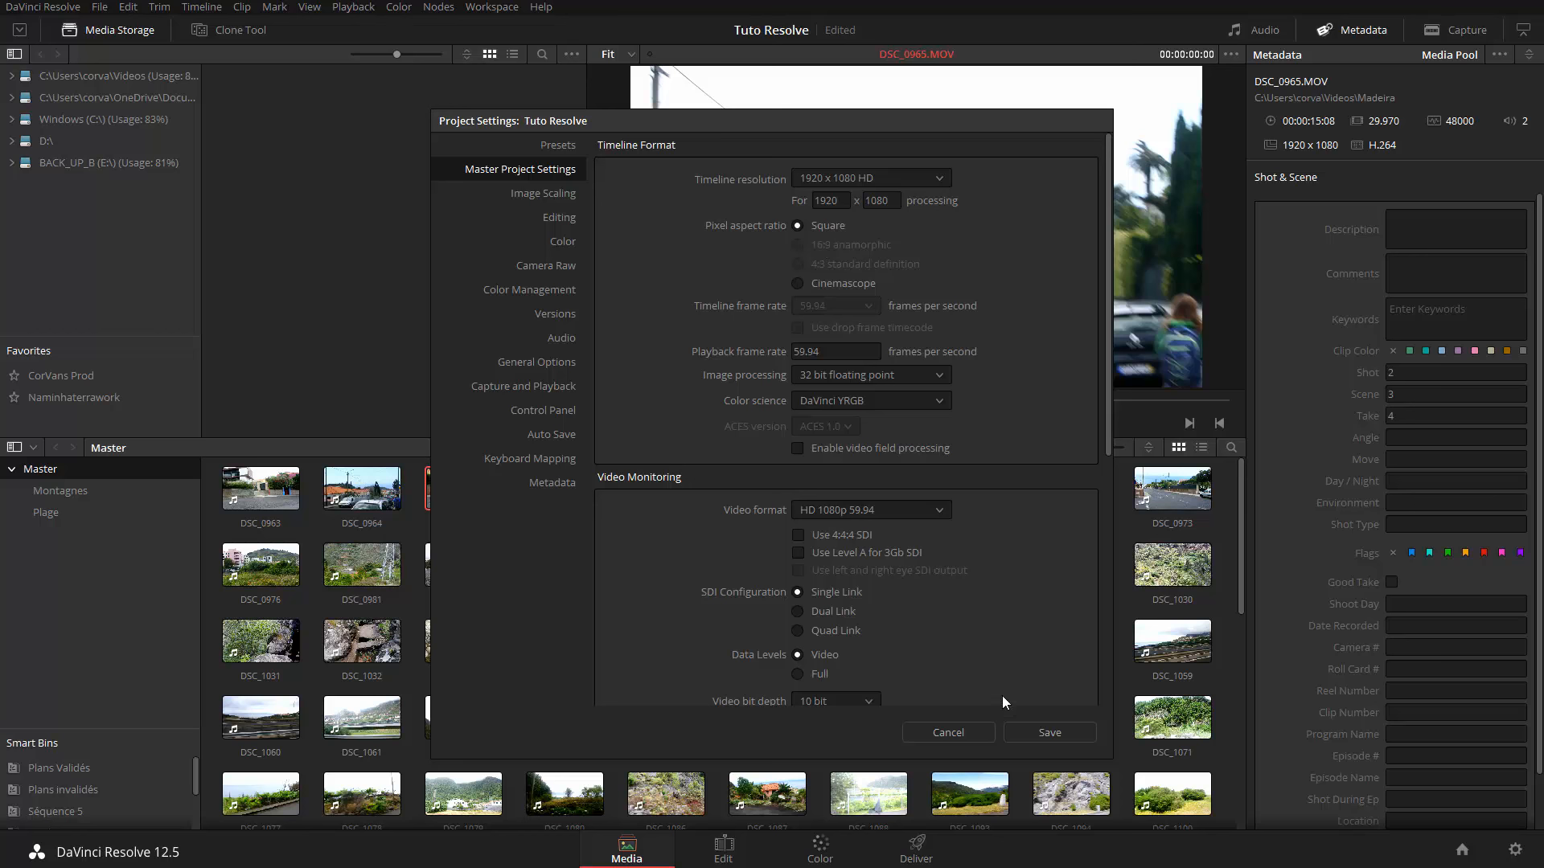
pyautogui.click(949, 735)
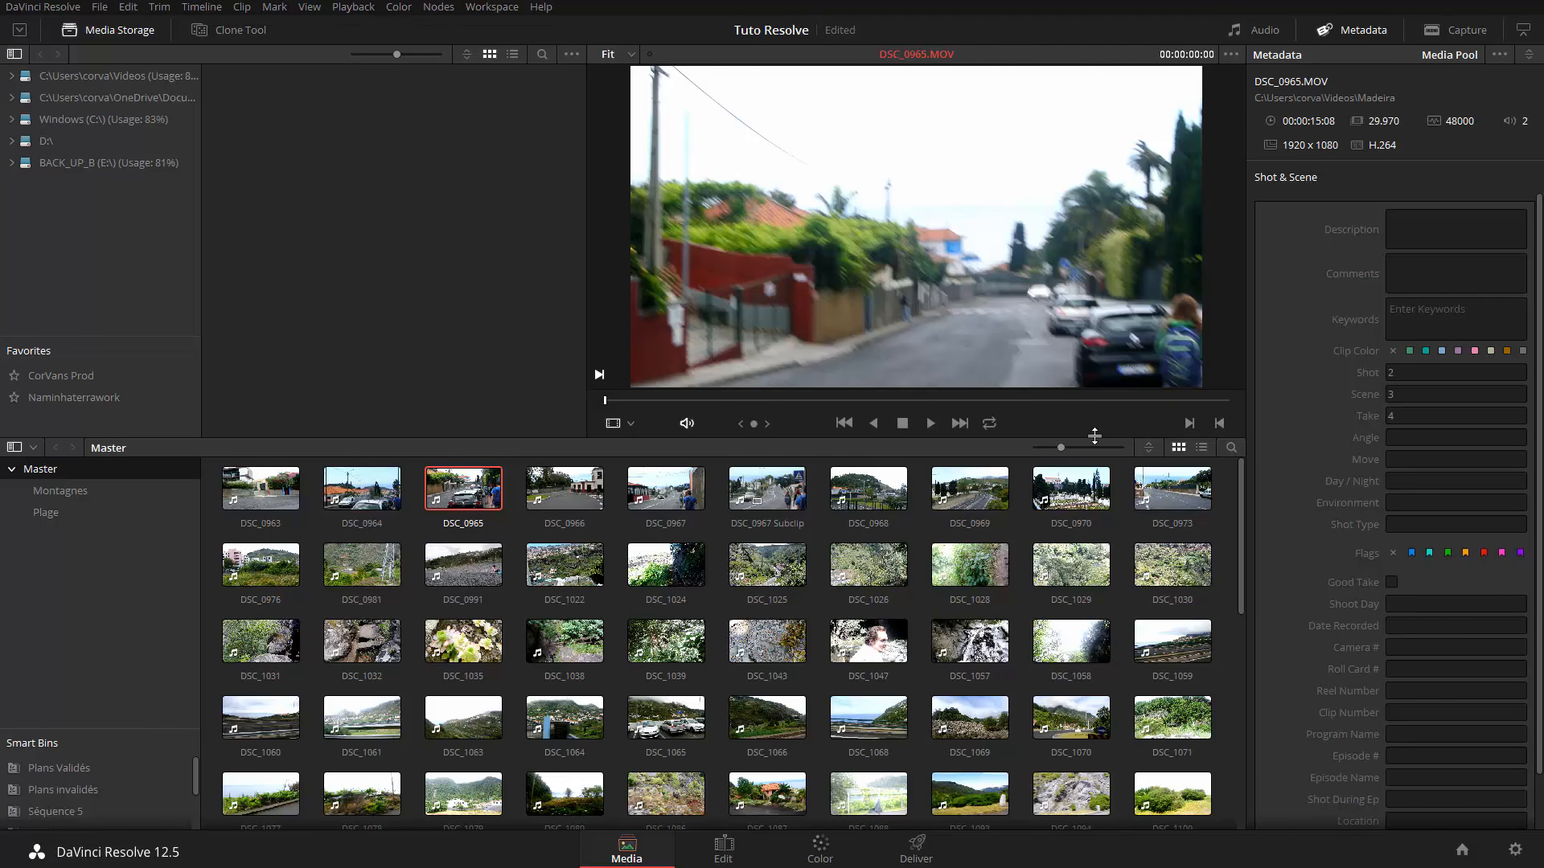
# Reopen the clip attributes of DSC_0965 and try the DVCPRO HD pixel aspect ratio
pyautogui.rightClick(483, 495)
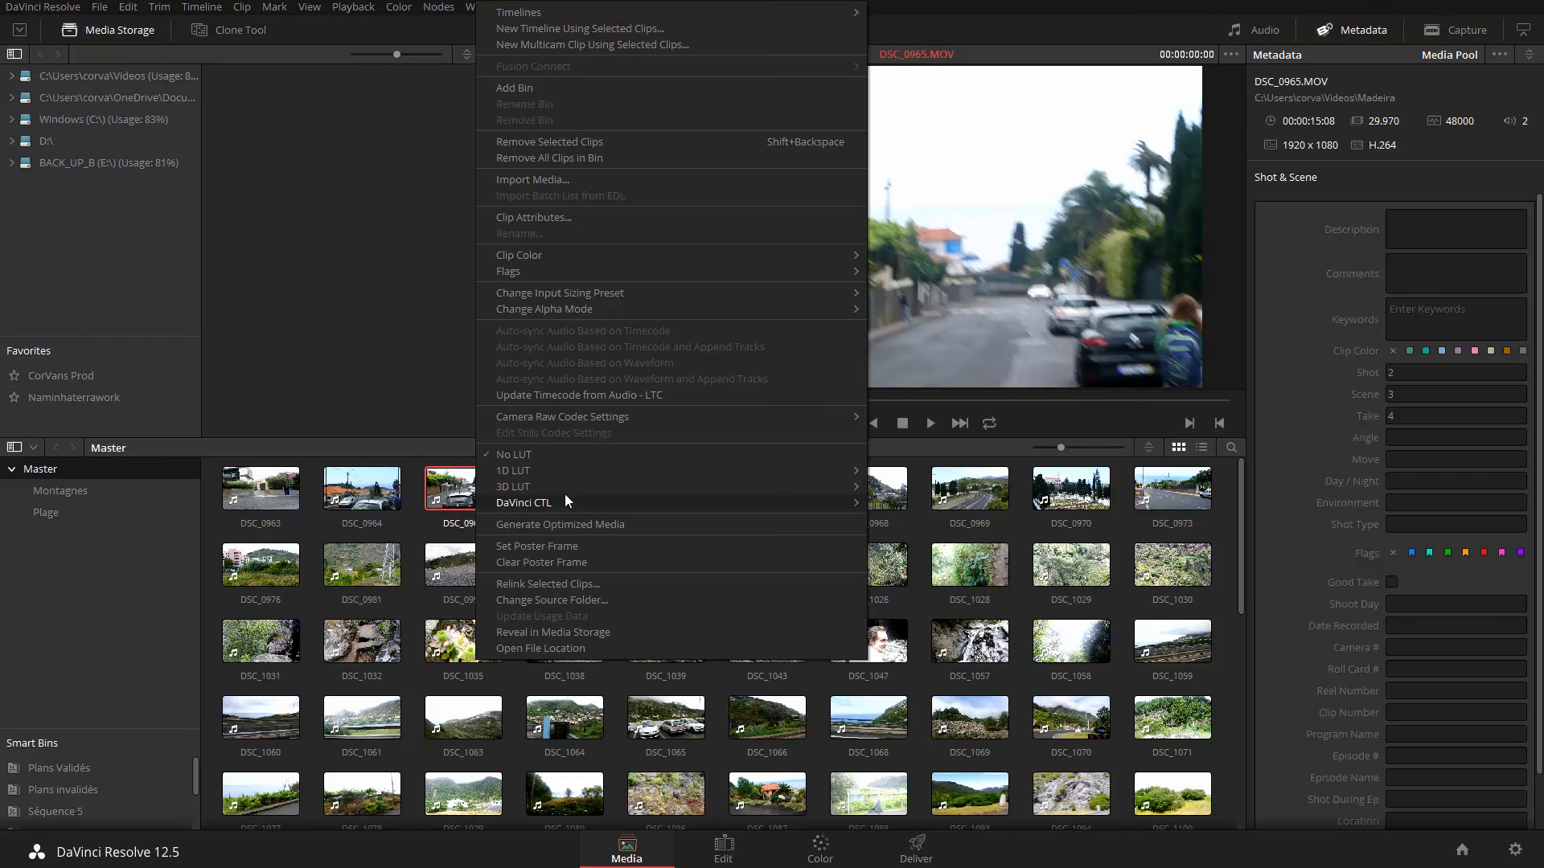
pyautogui.click(635, 218)
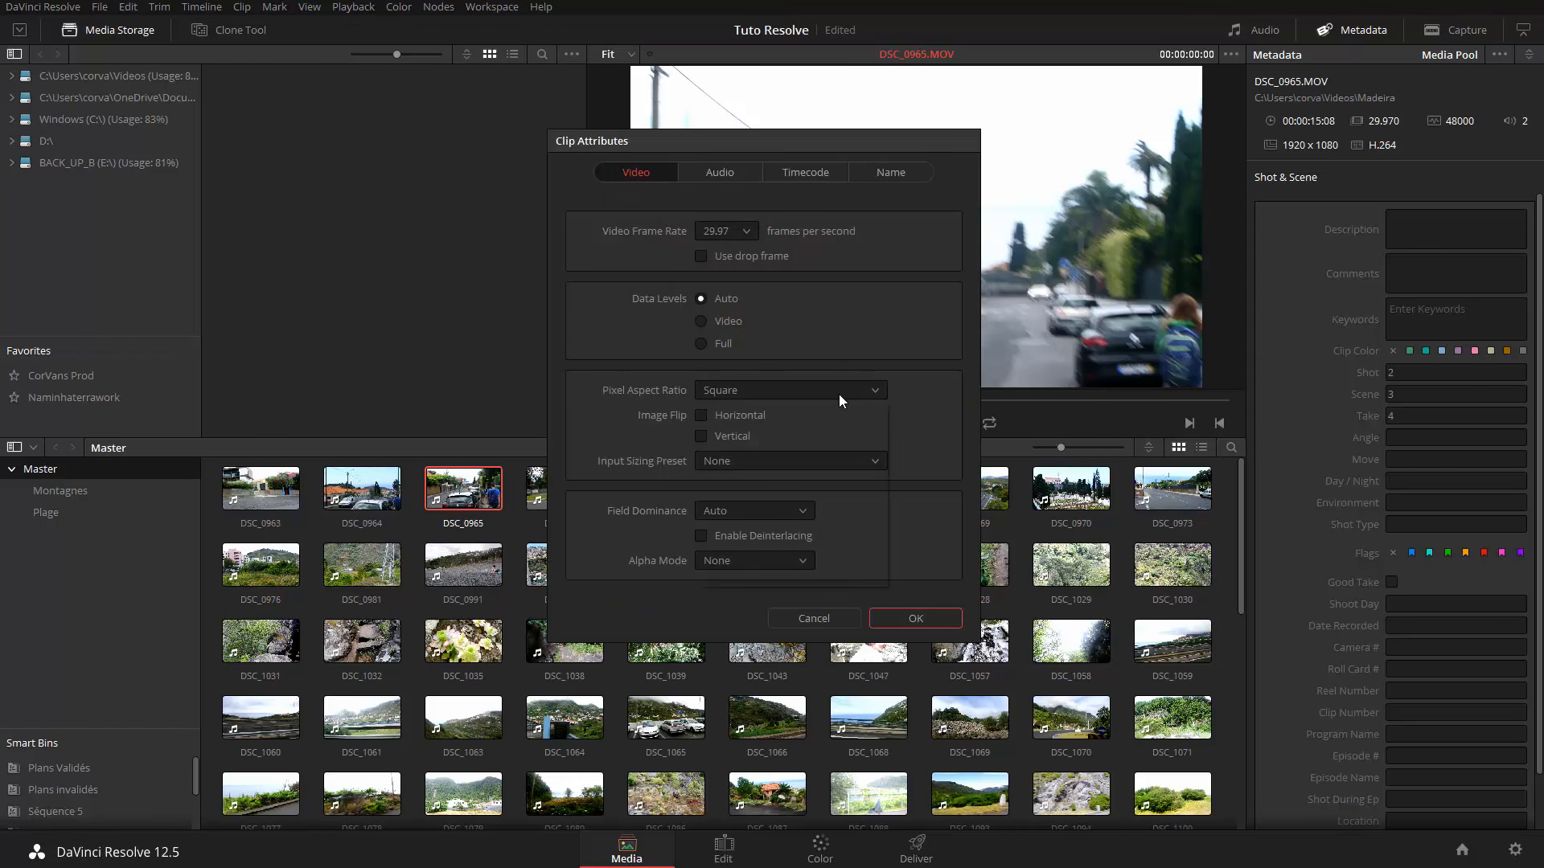
pyautogui.click(838, 394)
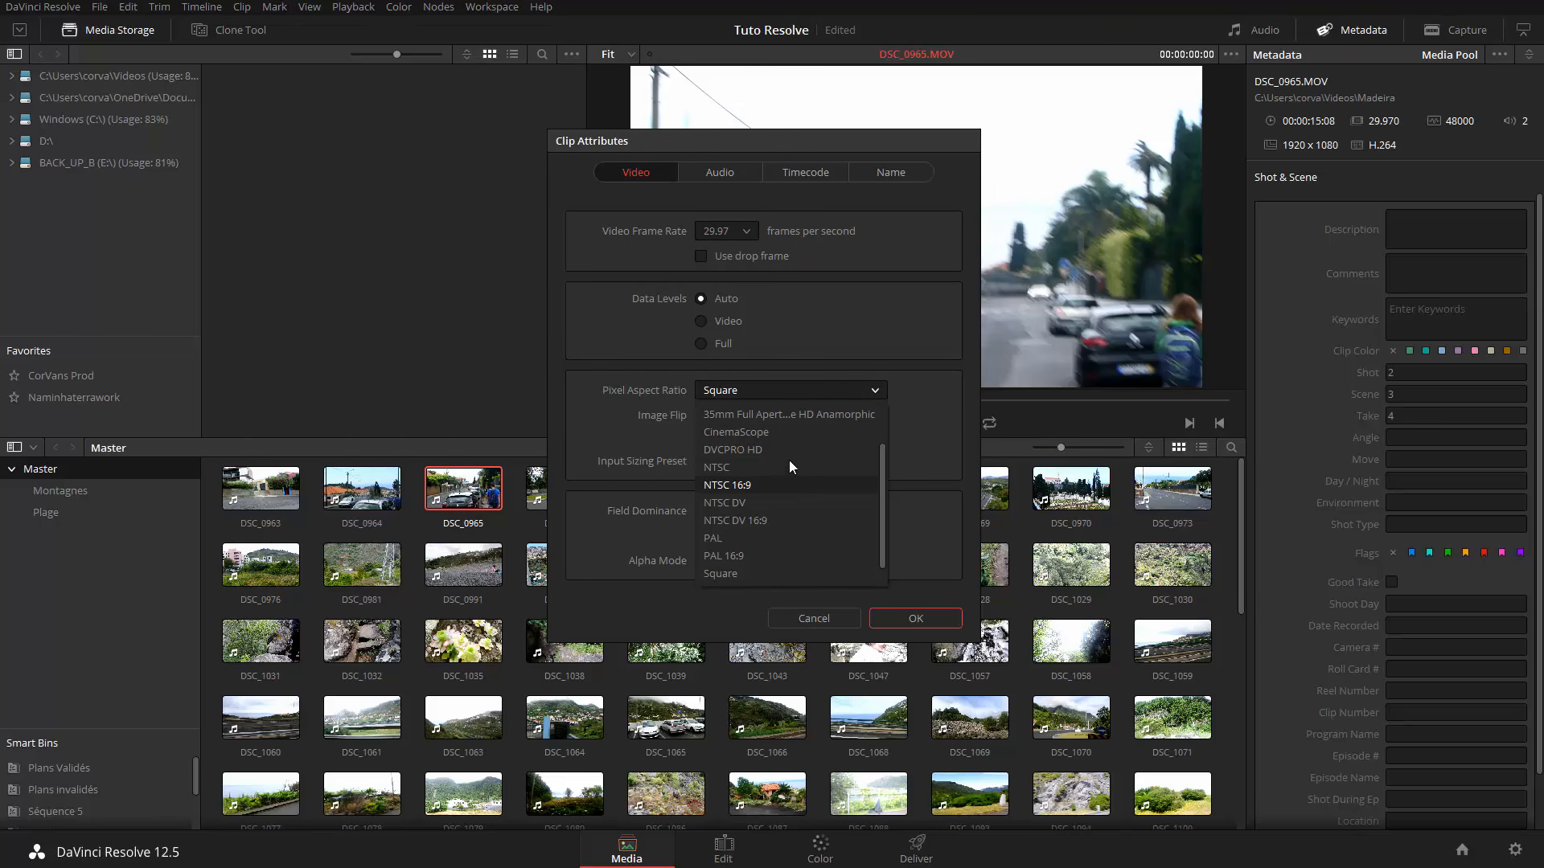
pyautogui.scroll(-1, 799, 460)
pyautogui.scroll(3, 799, 460)
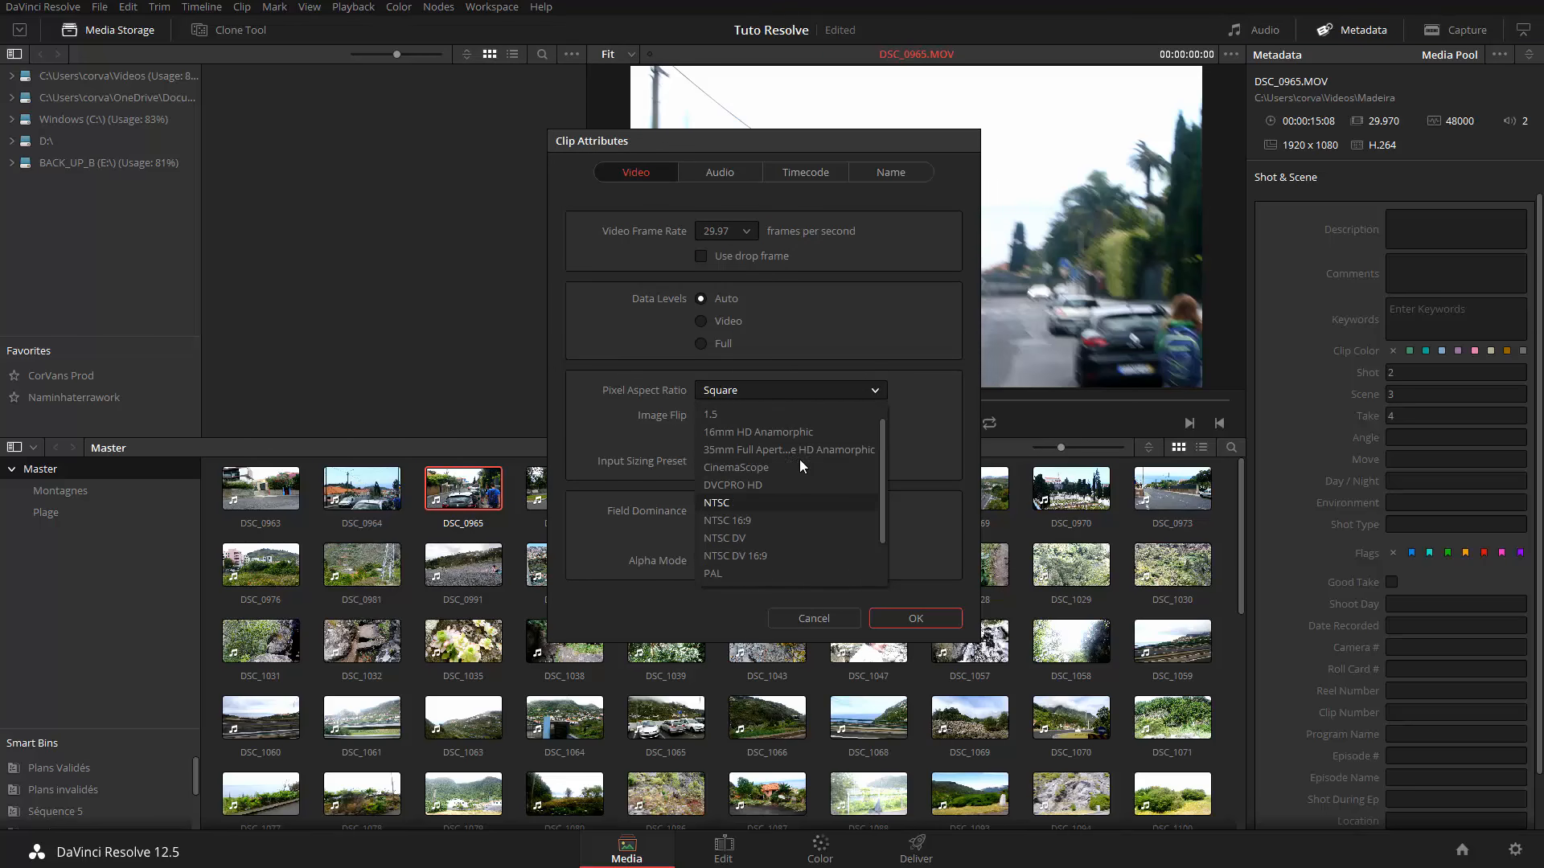
pyautogui.click(761, 486)
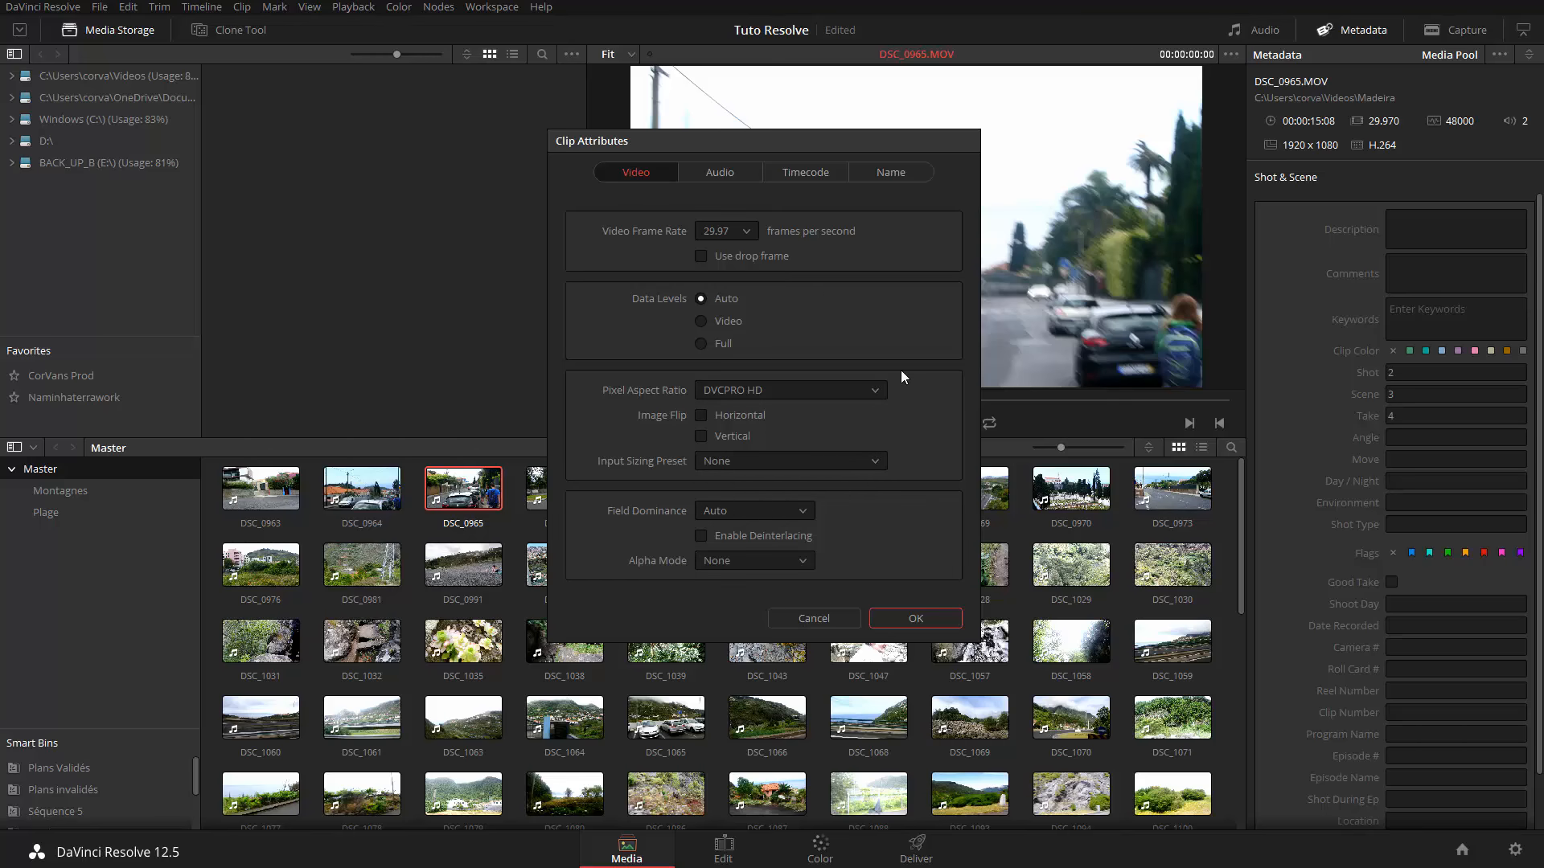
# Return the pixel aspect ratio to Square and apply a horizontal image flip to the clip
pyautogui.click(880, 388)
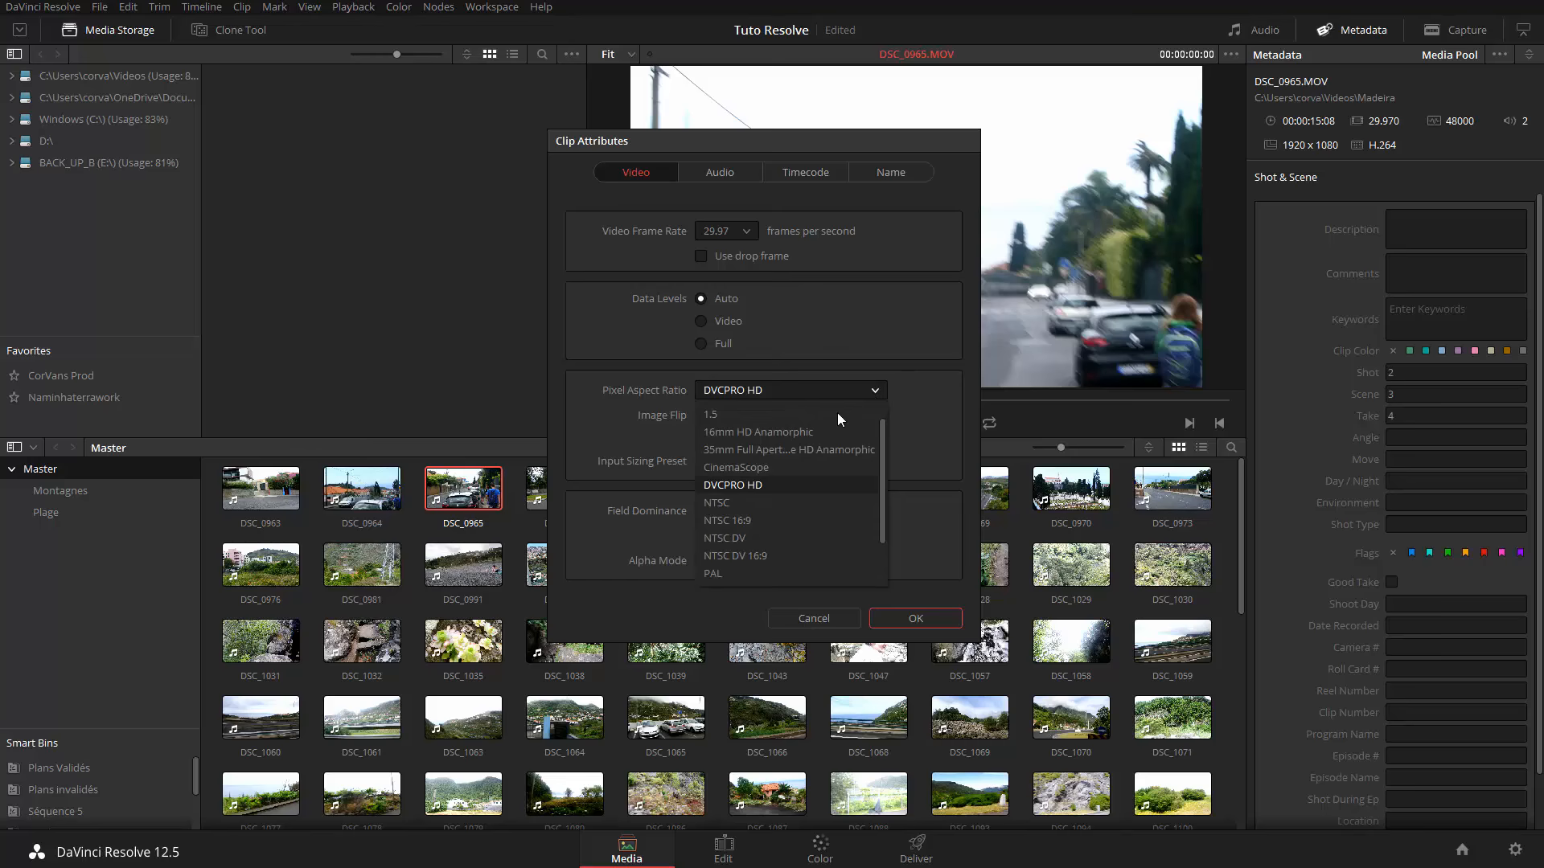
pyautogui.click(754, 555)
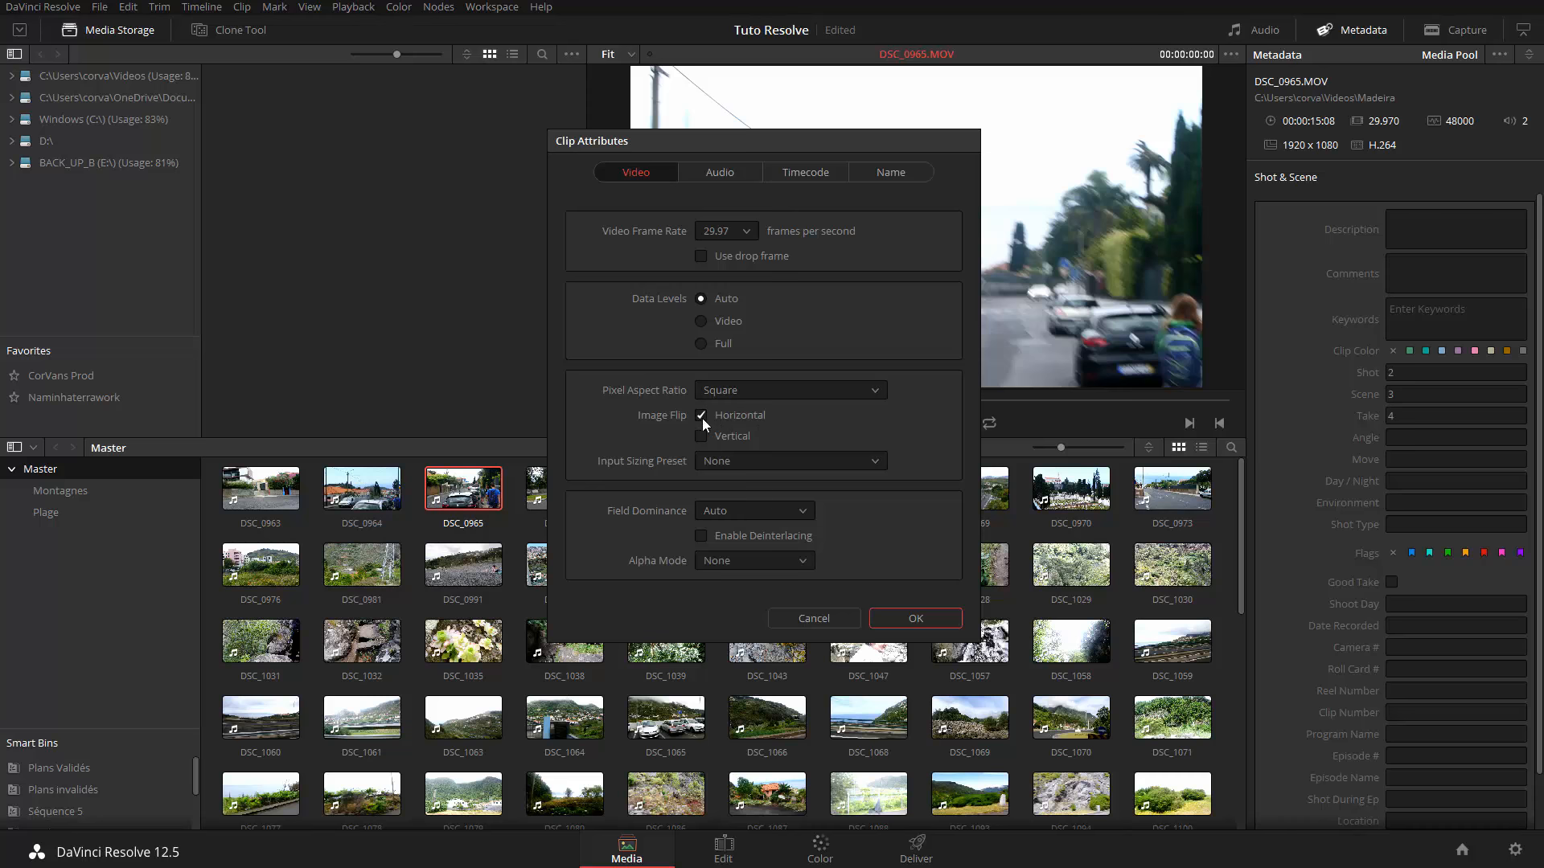
pyautogui.click(920, 616)
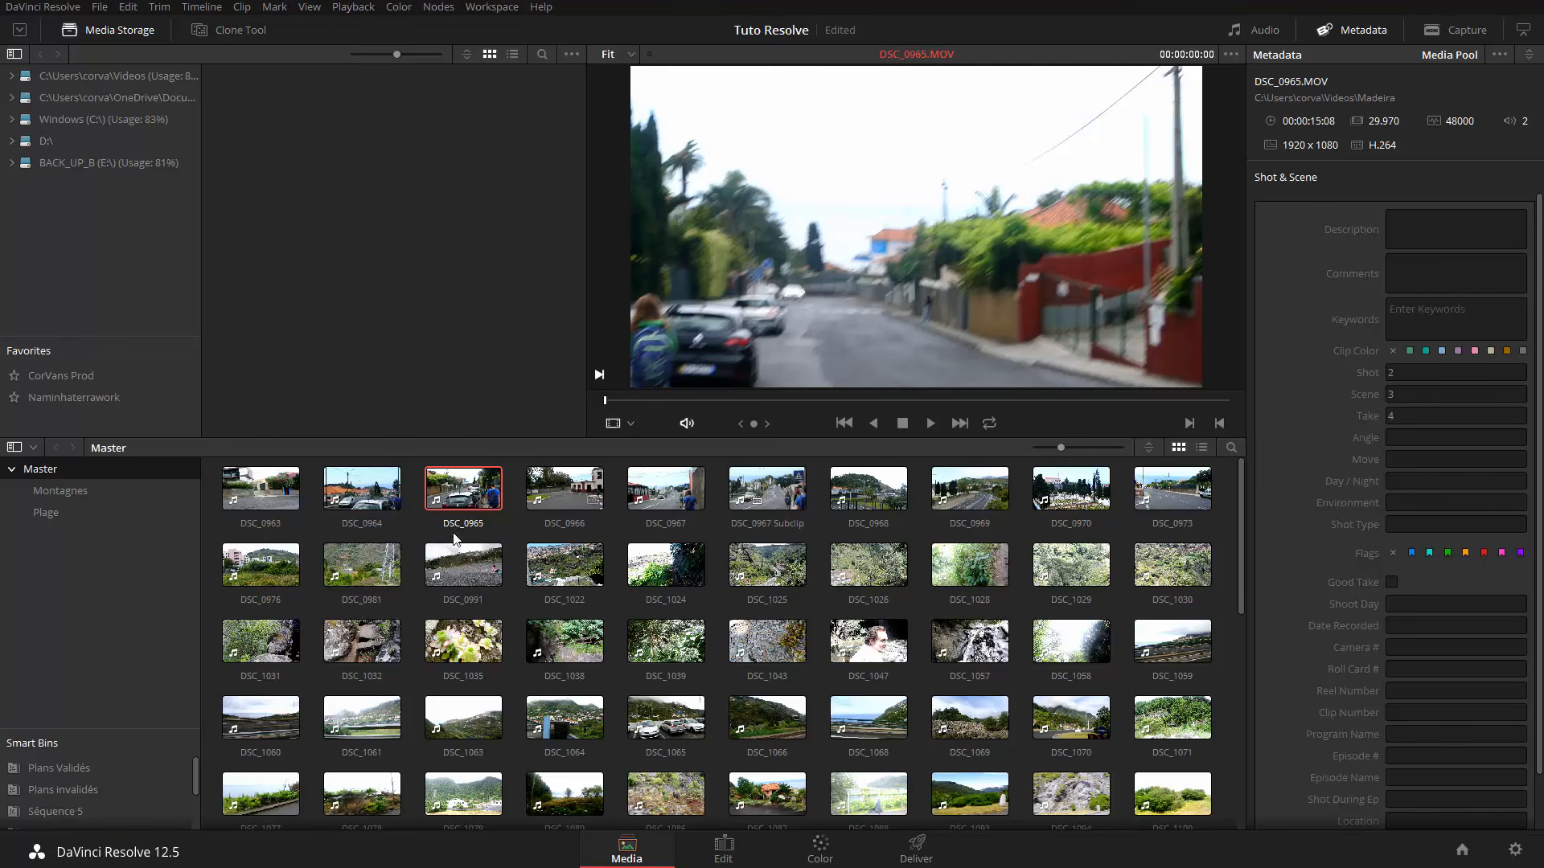
# In DSC_0965's clip attributes, replace the horizontal image flip with a vertical flip and apply it
pyautogui.rightClick(476, 484)
pyautogui.moveTo(630, 304)
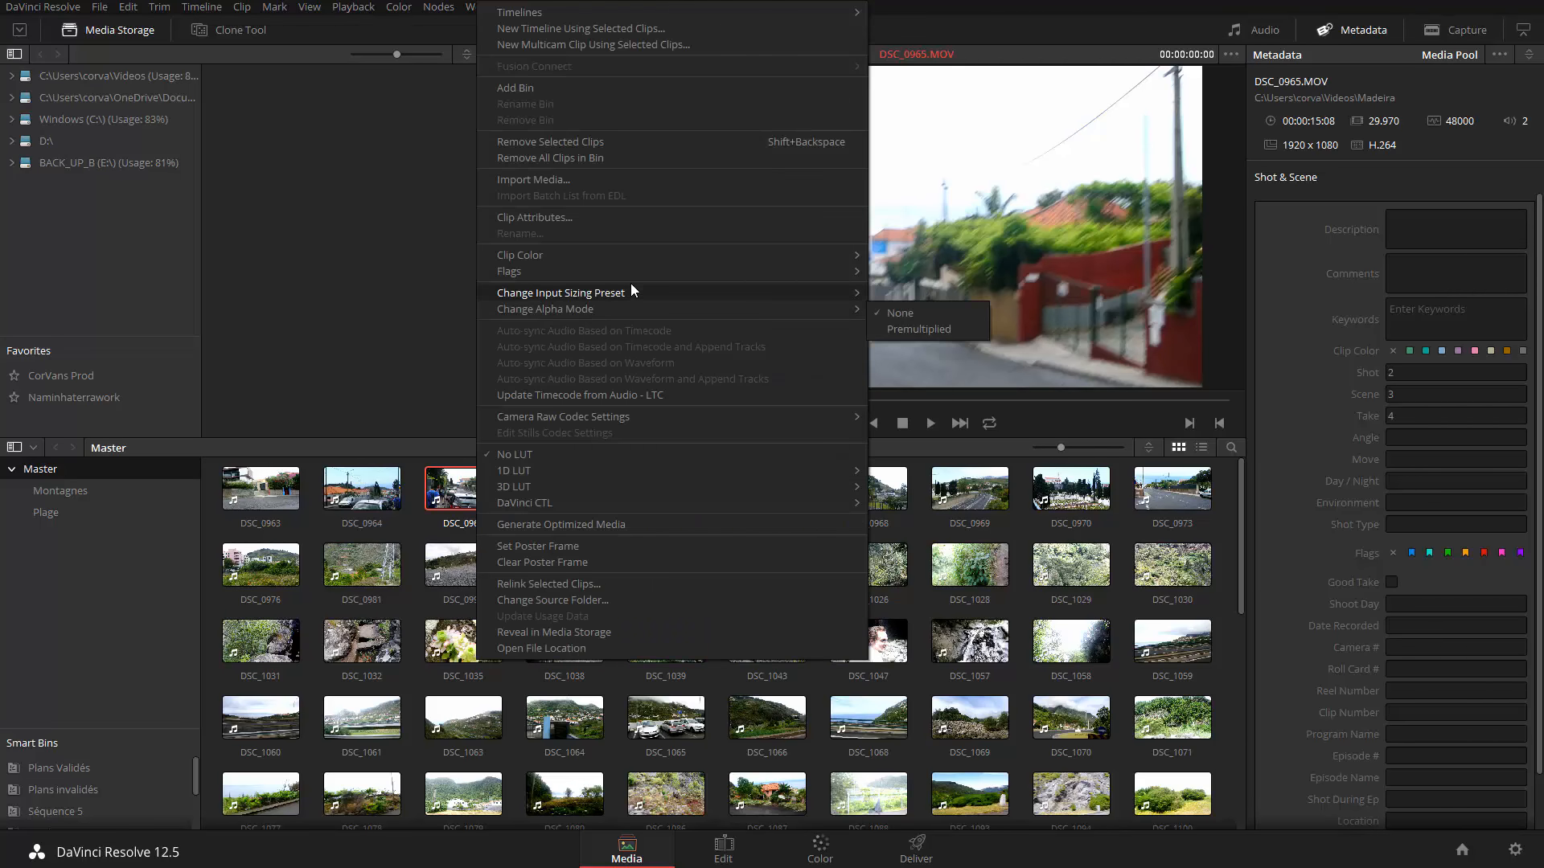
pyautogui.click(627, 218)
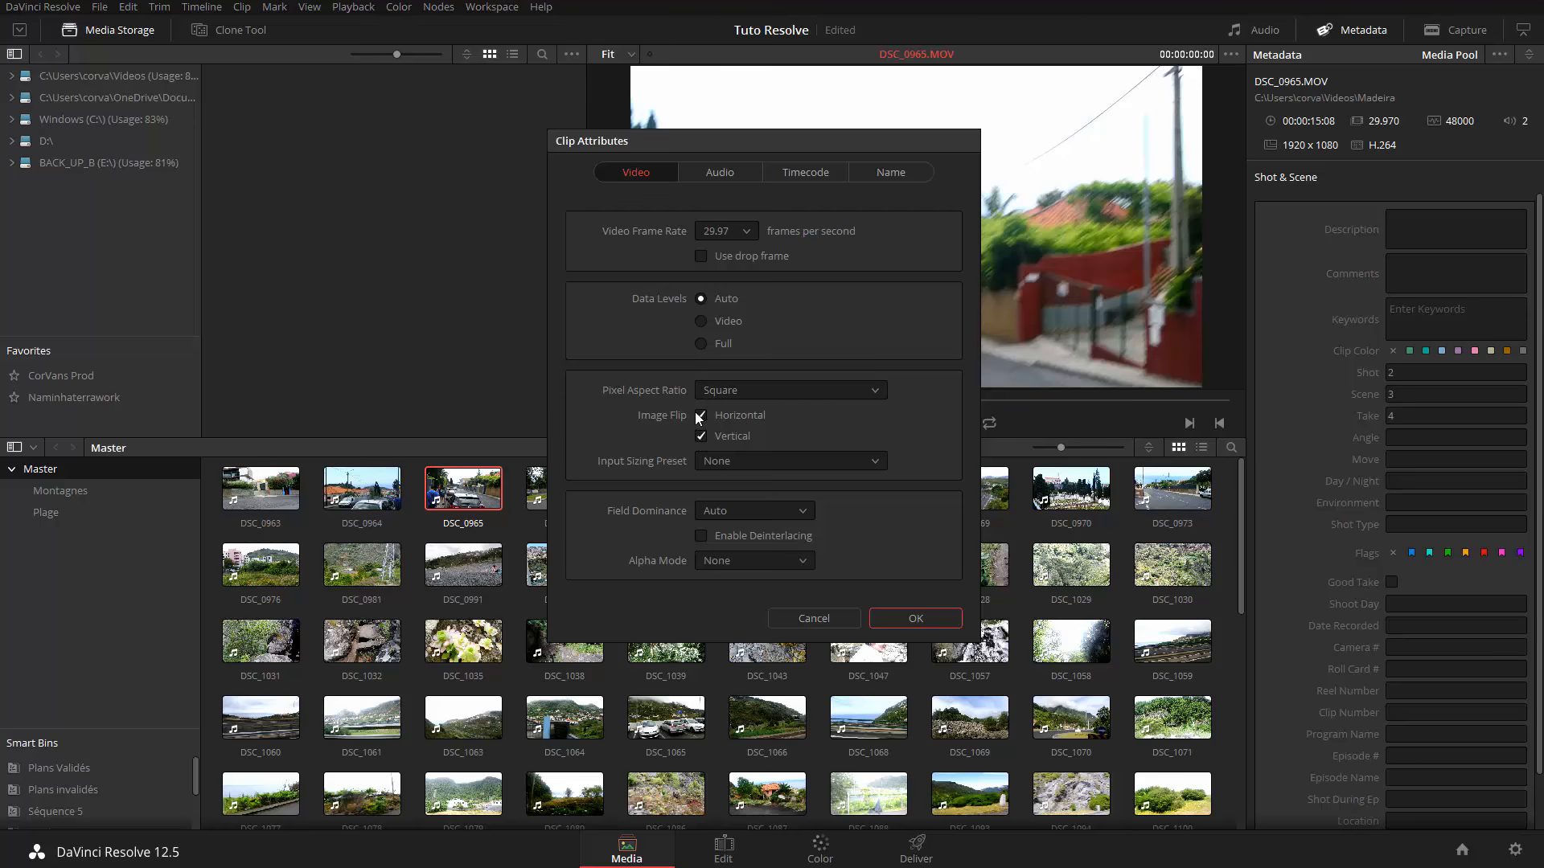
pyautogui.click(910, 613)
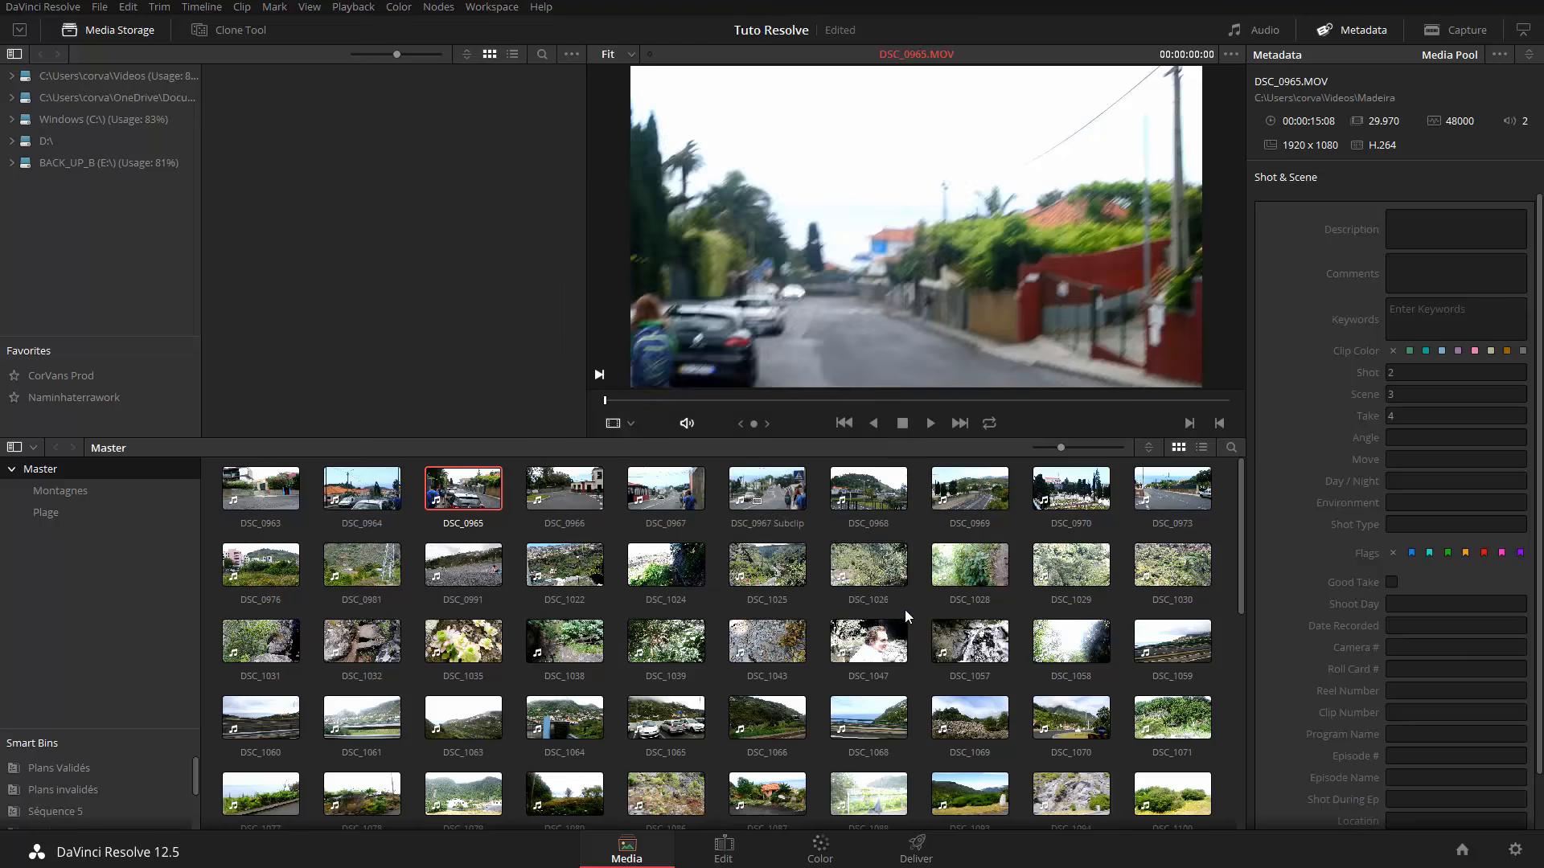
# In DSC_0965's clip attributes, clear the vertical image flip and review the input sizing preset and field dominance options
pyautogui.rightClick(477, 473)
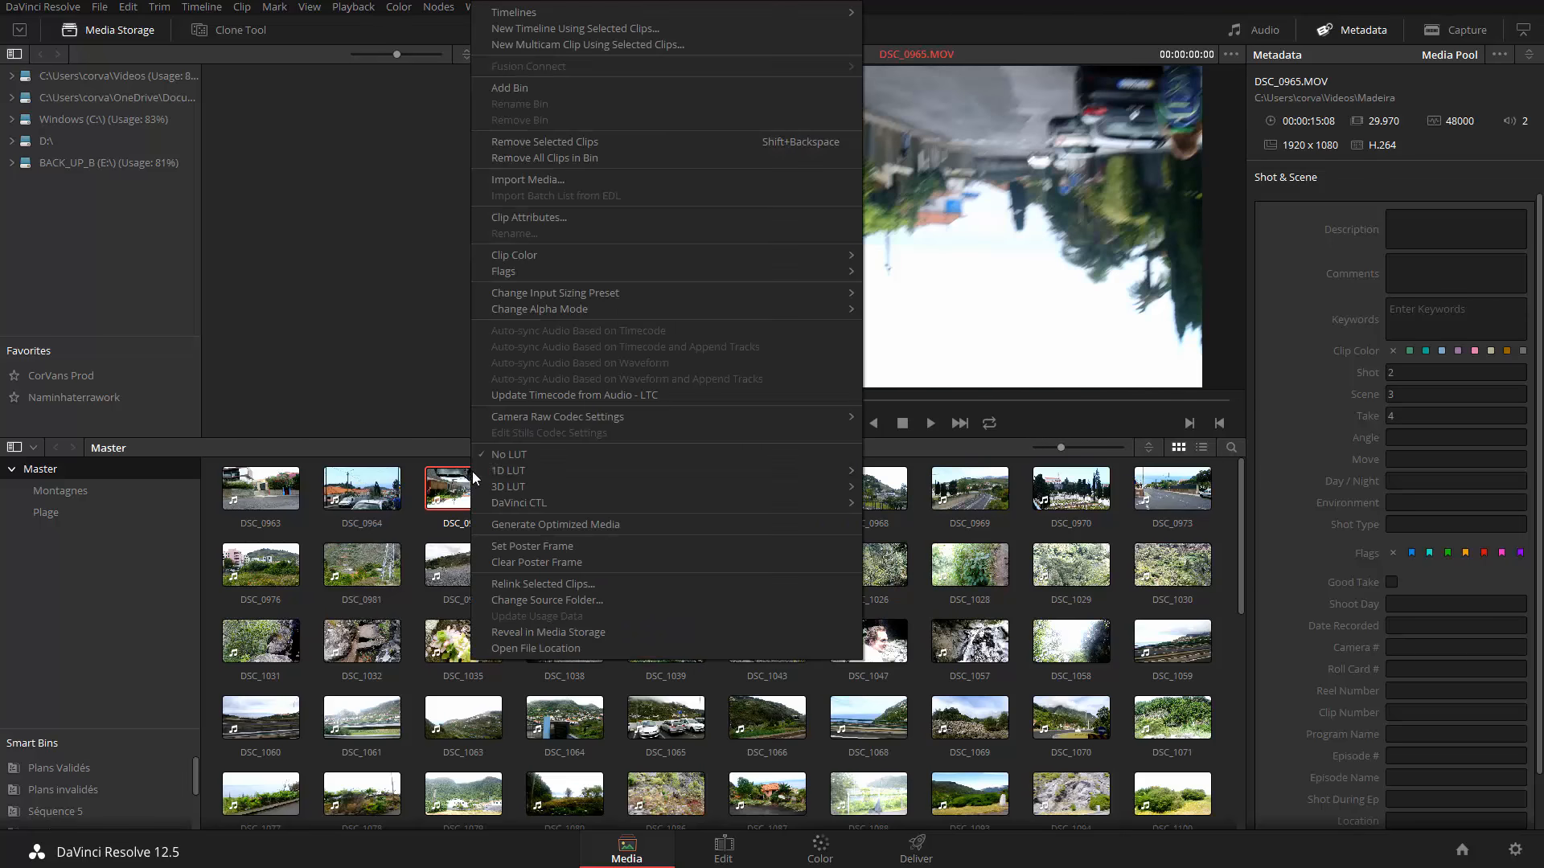
pyautogui.click(616, 217)
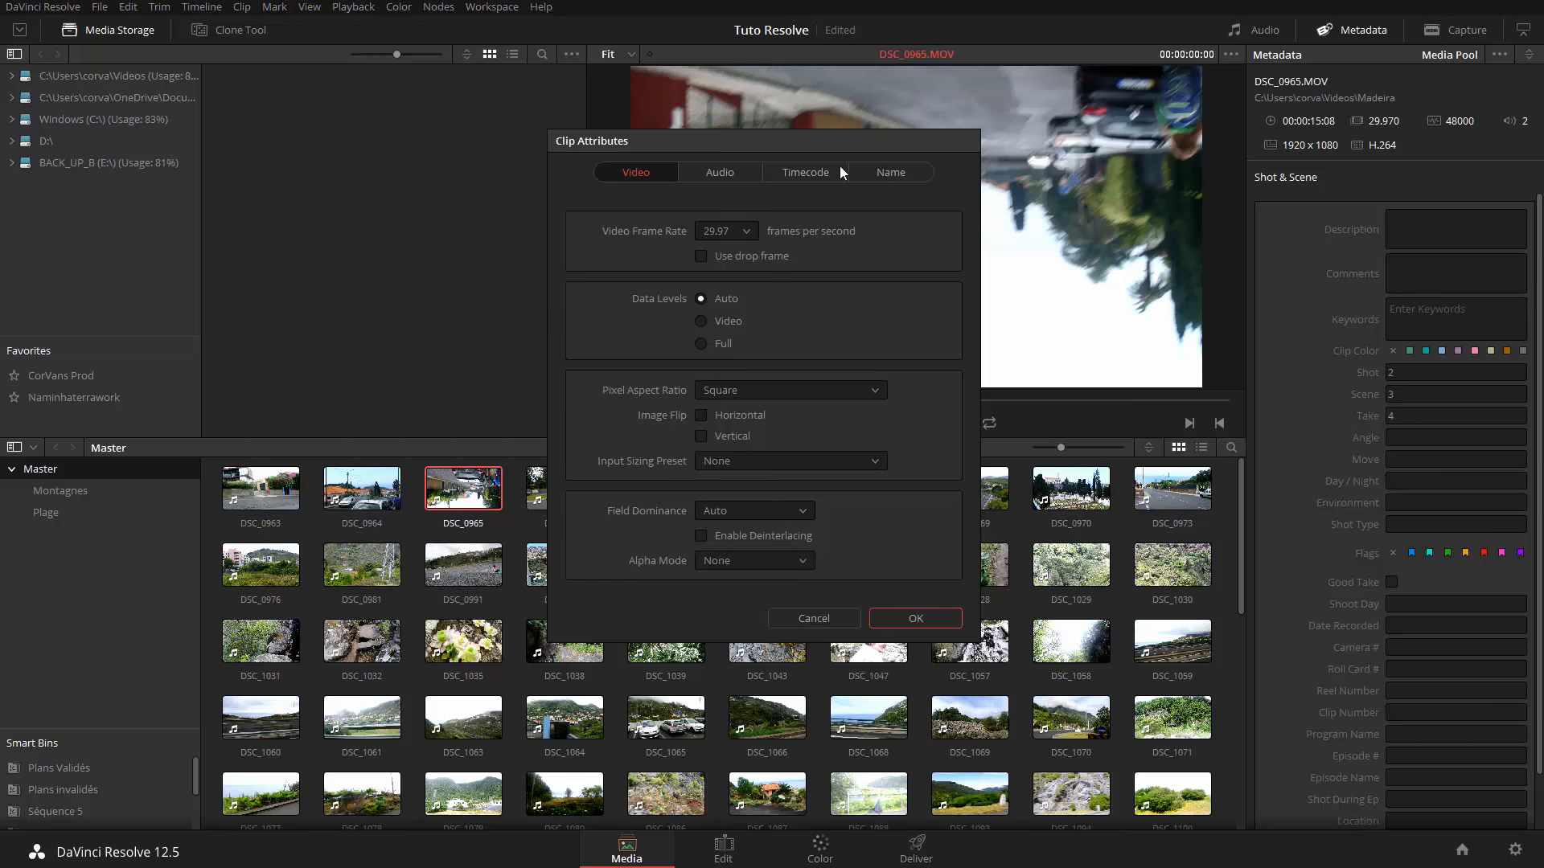
pyautogui.click(851, 459)
pyautogui.click(919, 456)
pyautogui.click(802, 512)
pyautogui.click(863, 512)
pyautogui.click(751, 514)
pyautogui.click(785, 518)
pyautogui.click(748, 513)
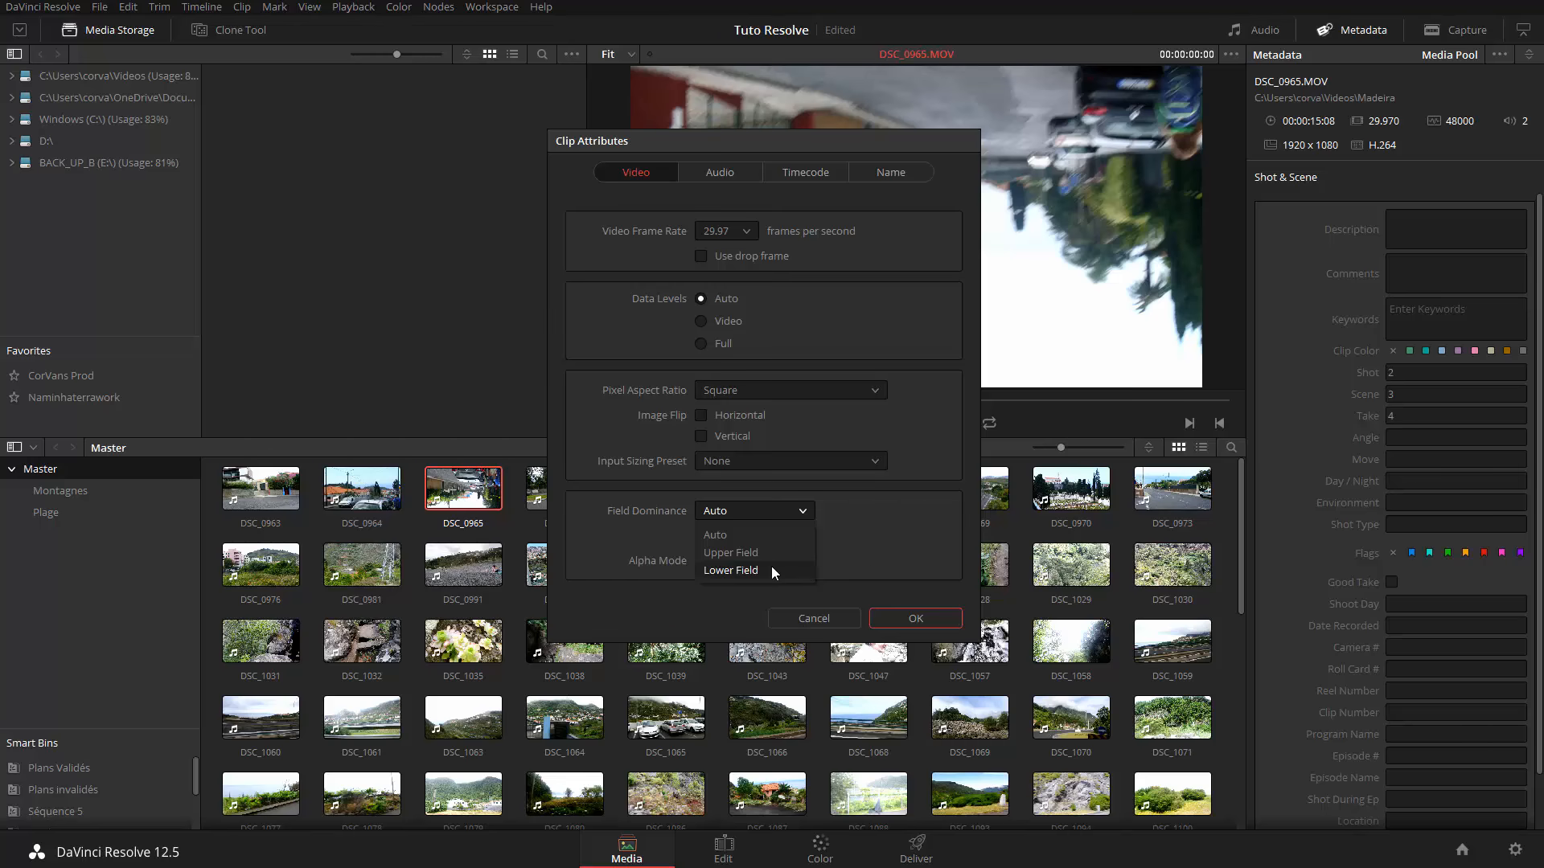
pyautogui.click(881, 549)
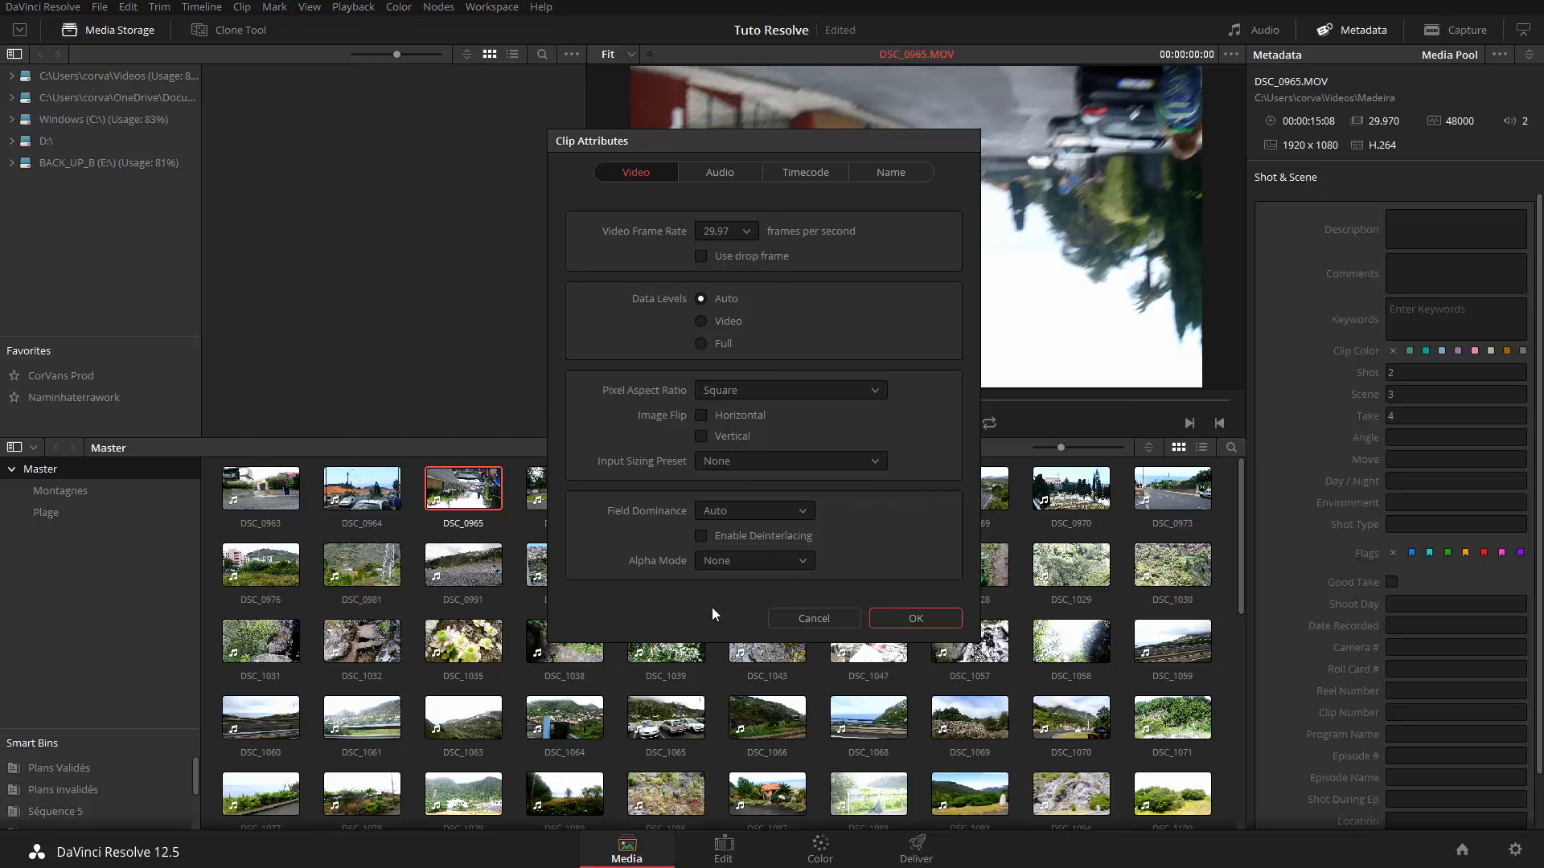
# Review the clip's alpha mode options and its audio channel attributes
pyautogui.click(786, 567)
pyautogui.click(788, 585)
pyautogui.click(804, 562)
pyautogui.click(886, 567)
pyautogui.click(716, 179)
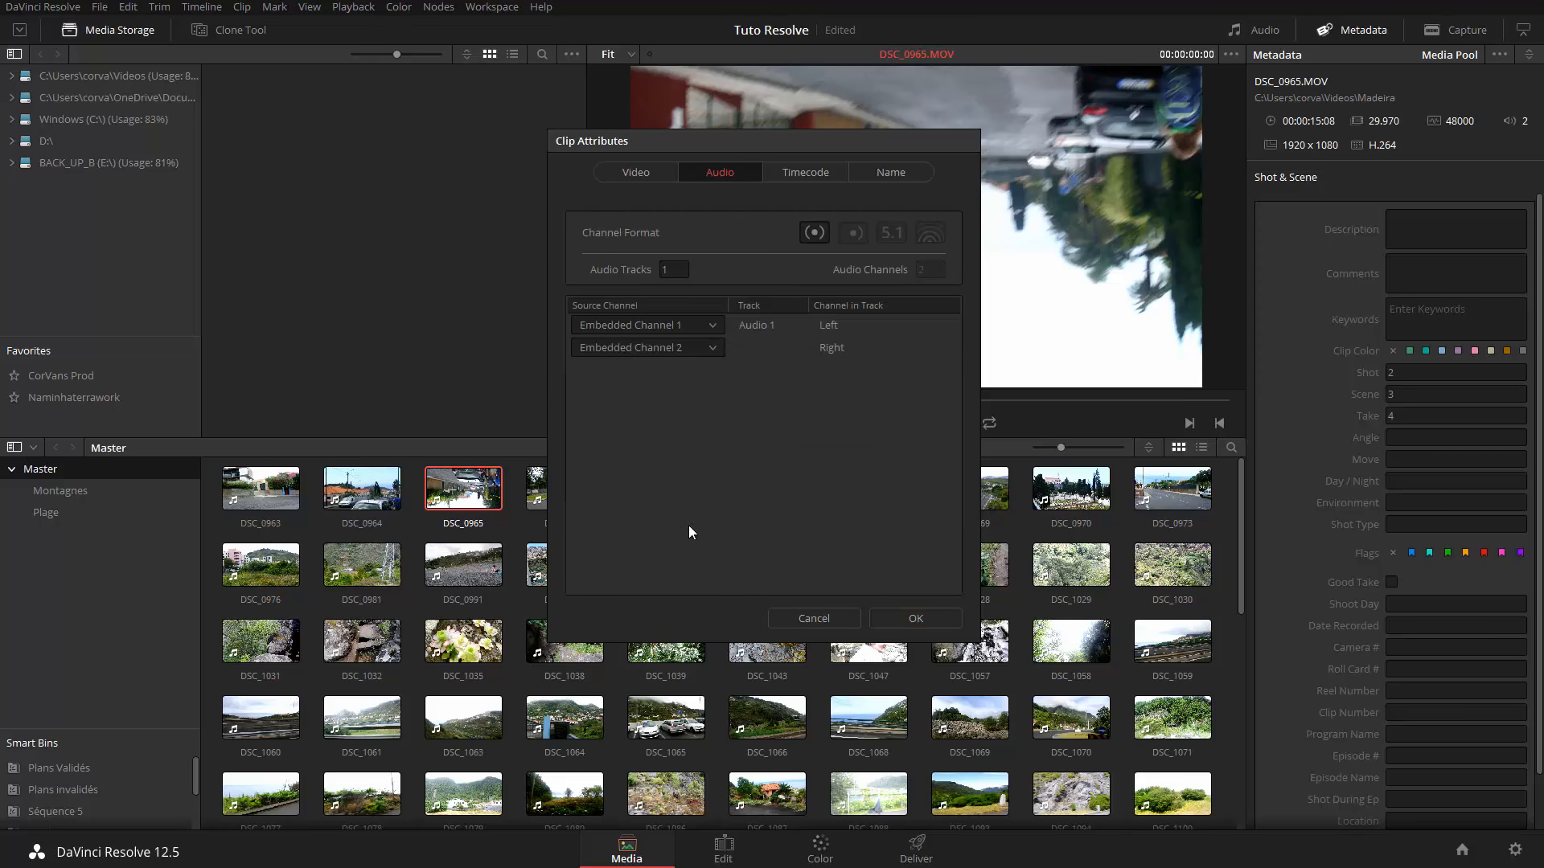
# Set the clip's timecode source offset to 1 frame and move the attributes dialog clear of the preview
pyautogui.click(794, 172)
pyautogui.click(747, 228)
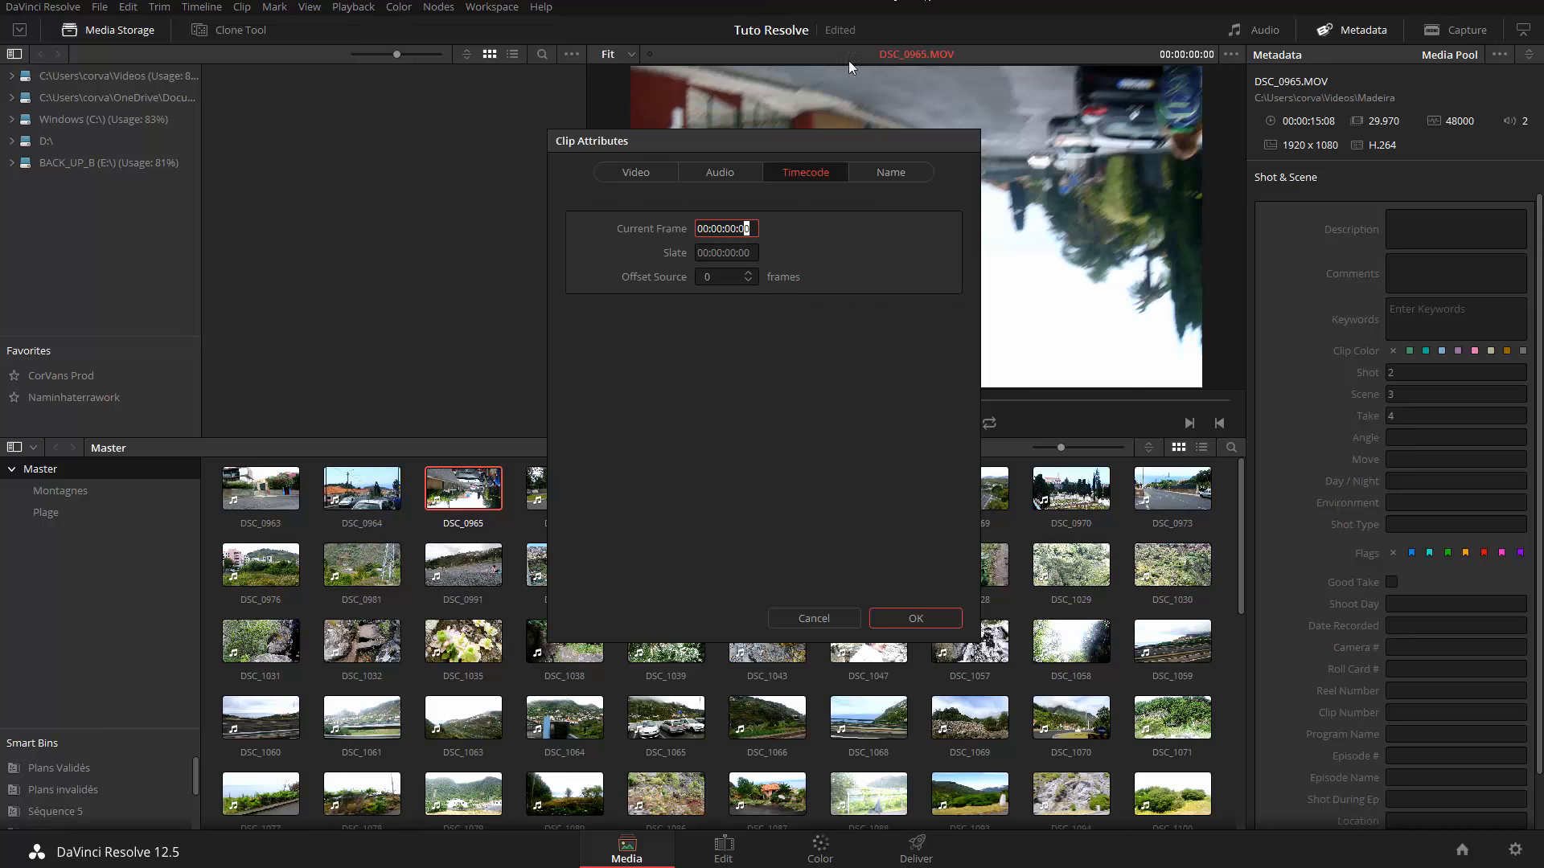
pyautogui.click(746, 275)
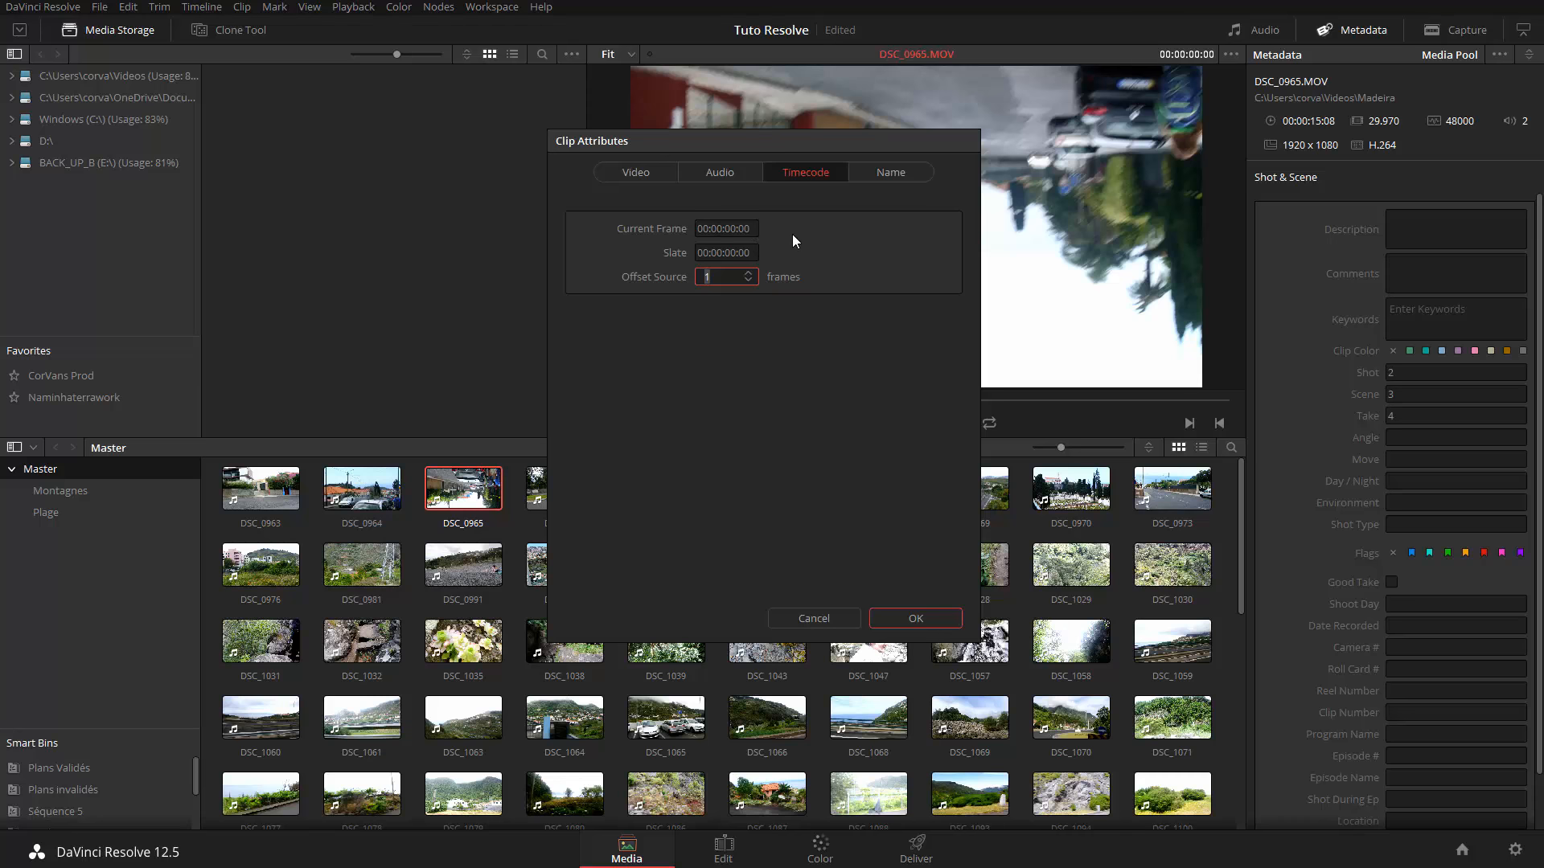
pyautogui.moveTo(731, 146); pyautogui.dragTo(390, 110)
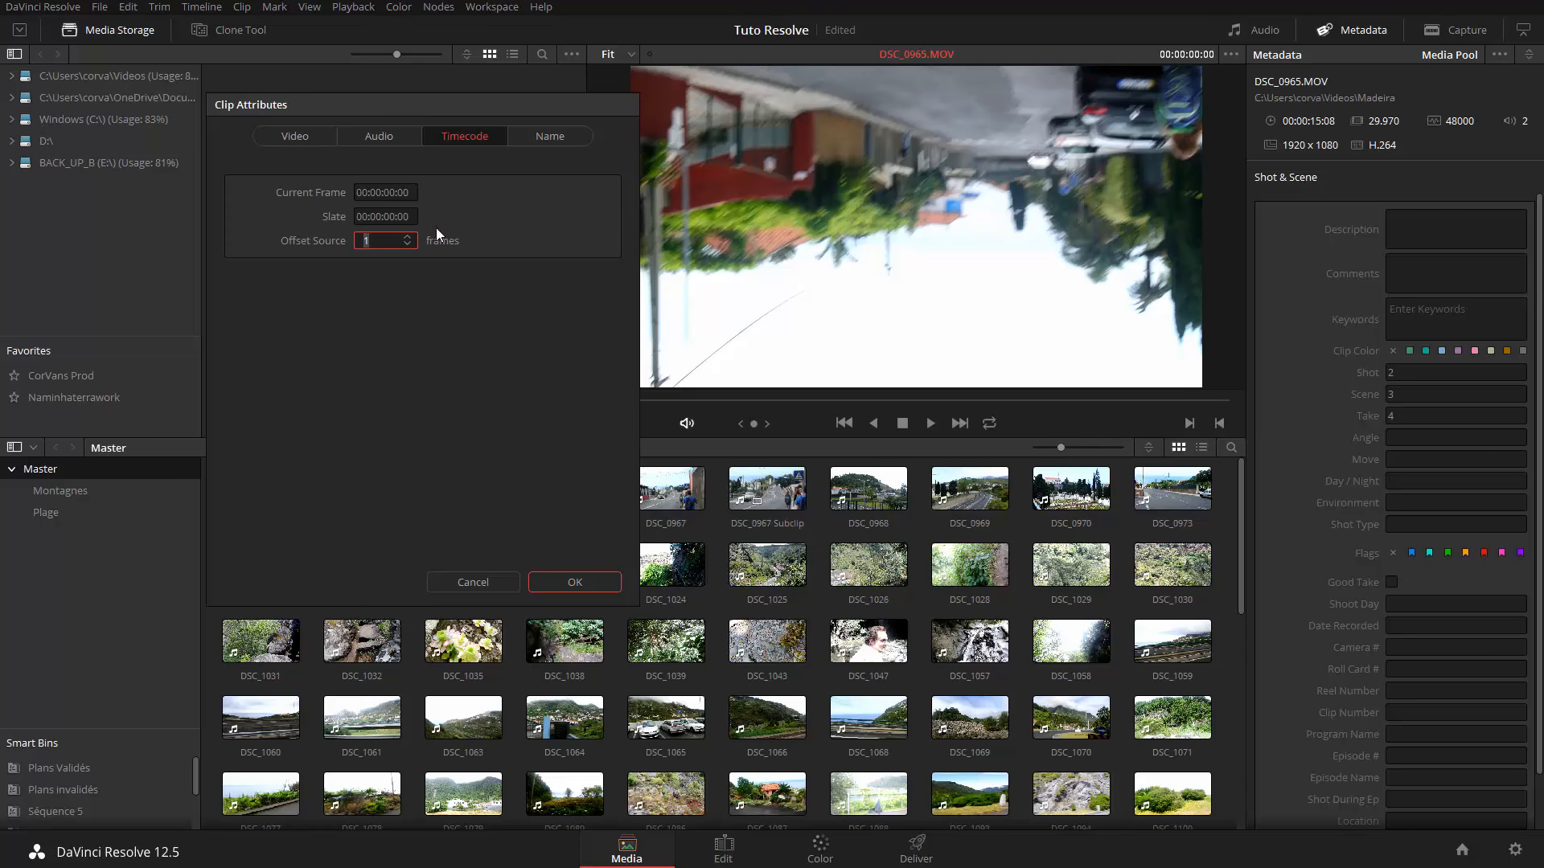
# Change the clip's display name to "Plan 3" and apply the clip attributes
pyautogui.click(568, 128)
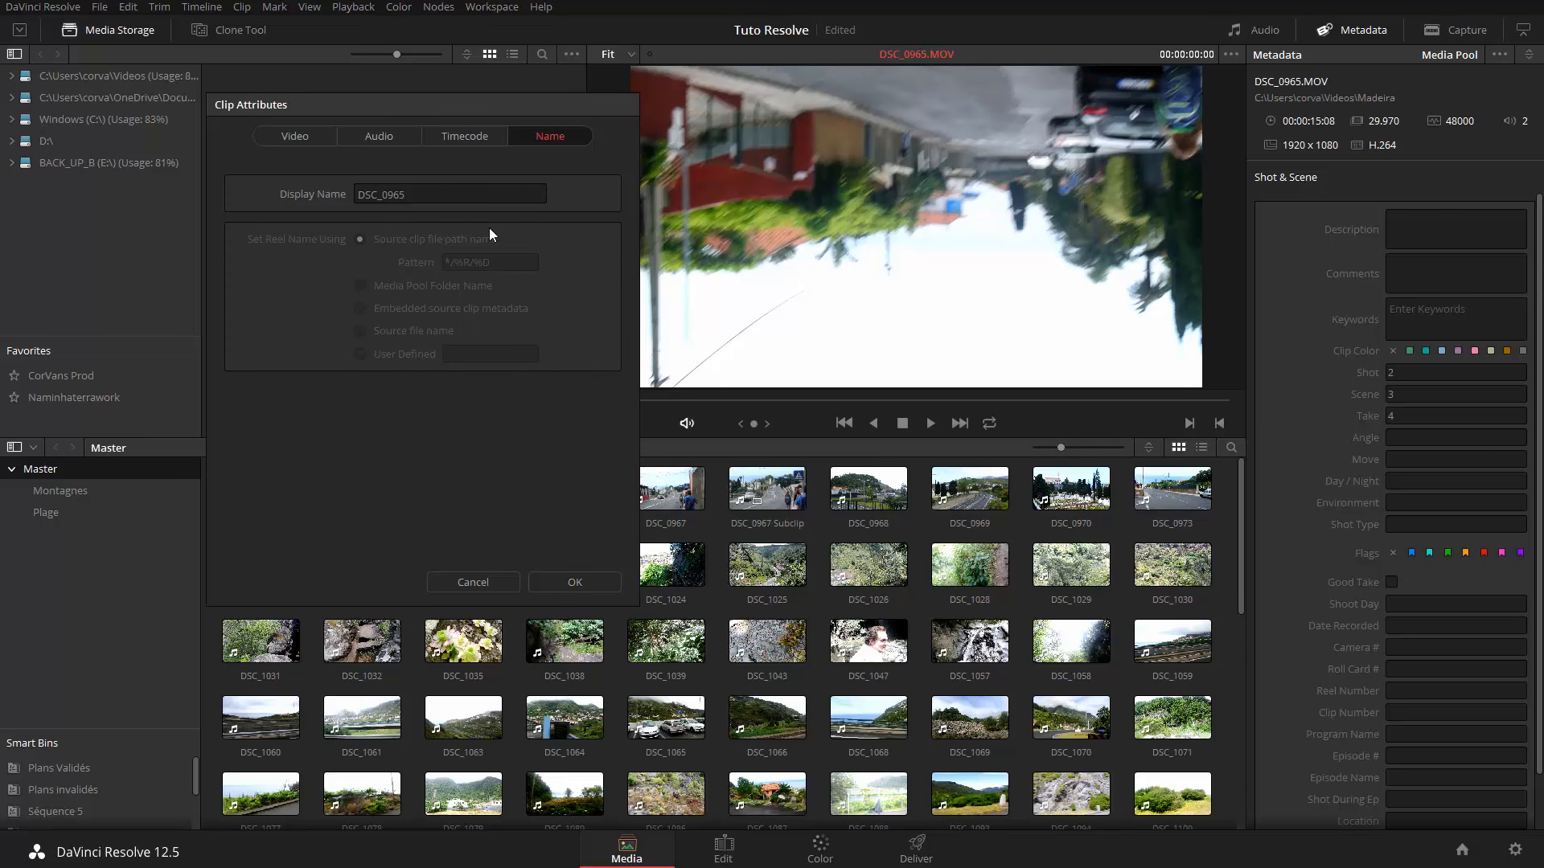
pyautogui.click(421, 197)
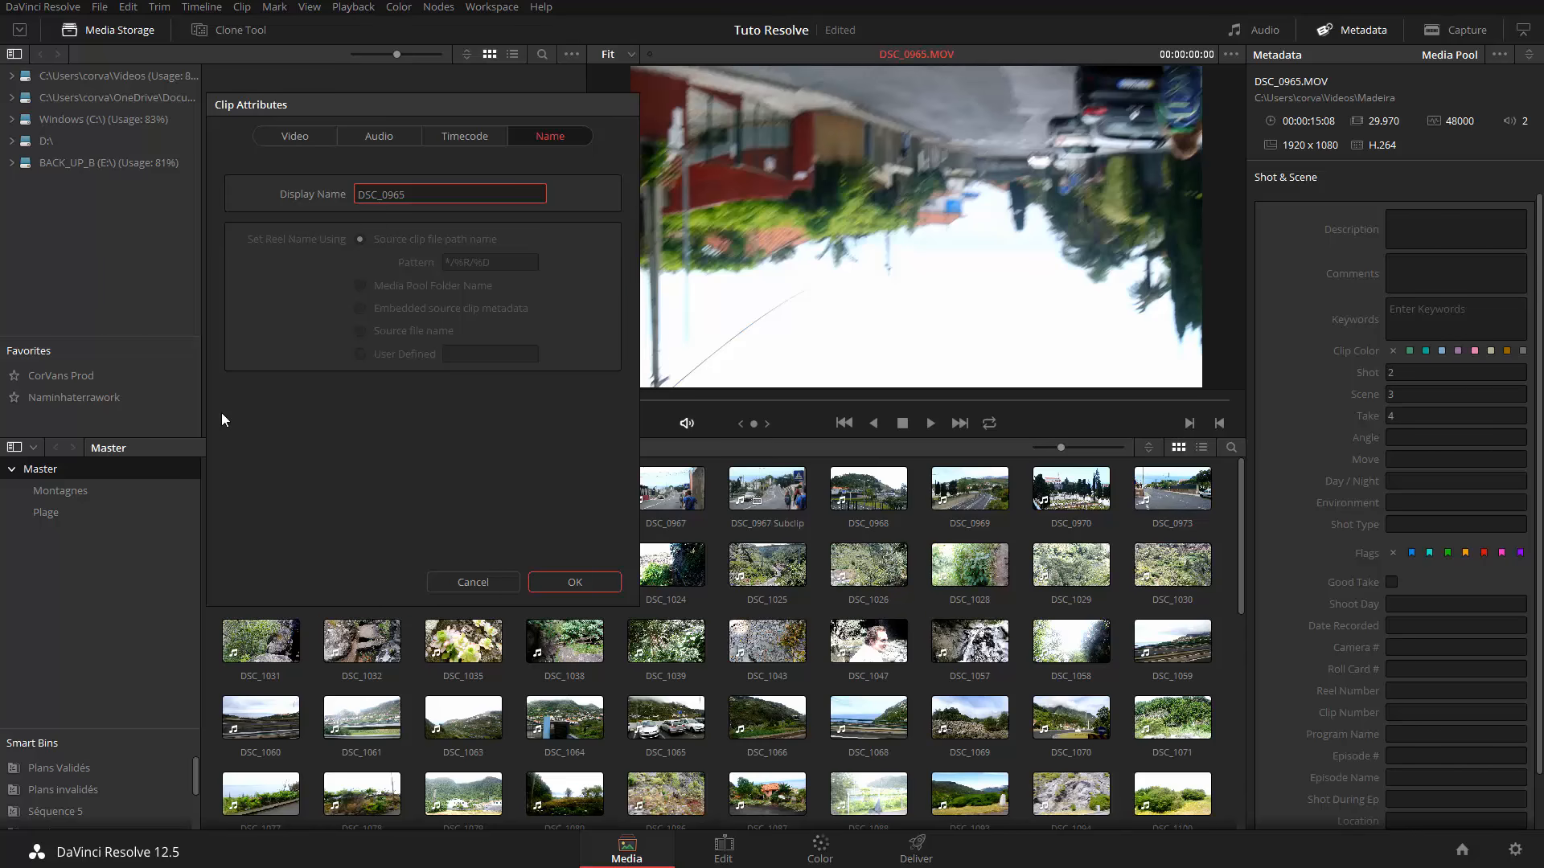
pyautogui.press('BackSpace')
pyautogui.press('BackSpace')
pyautogui.press('BackSpace')
pyautogui.press('BackSpace')
pyautogui.press('BackSpace')
pyautogui.press('BackSpace')
pyautogui.press('BackSpace')
pyautogui.press('BackSpace')
pyautogui.write('Plan')
pyautogui.press('Return')
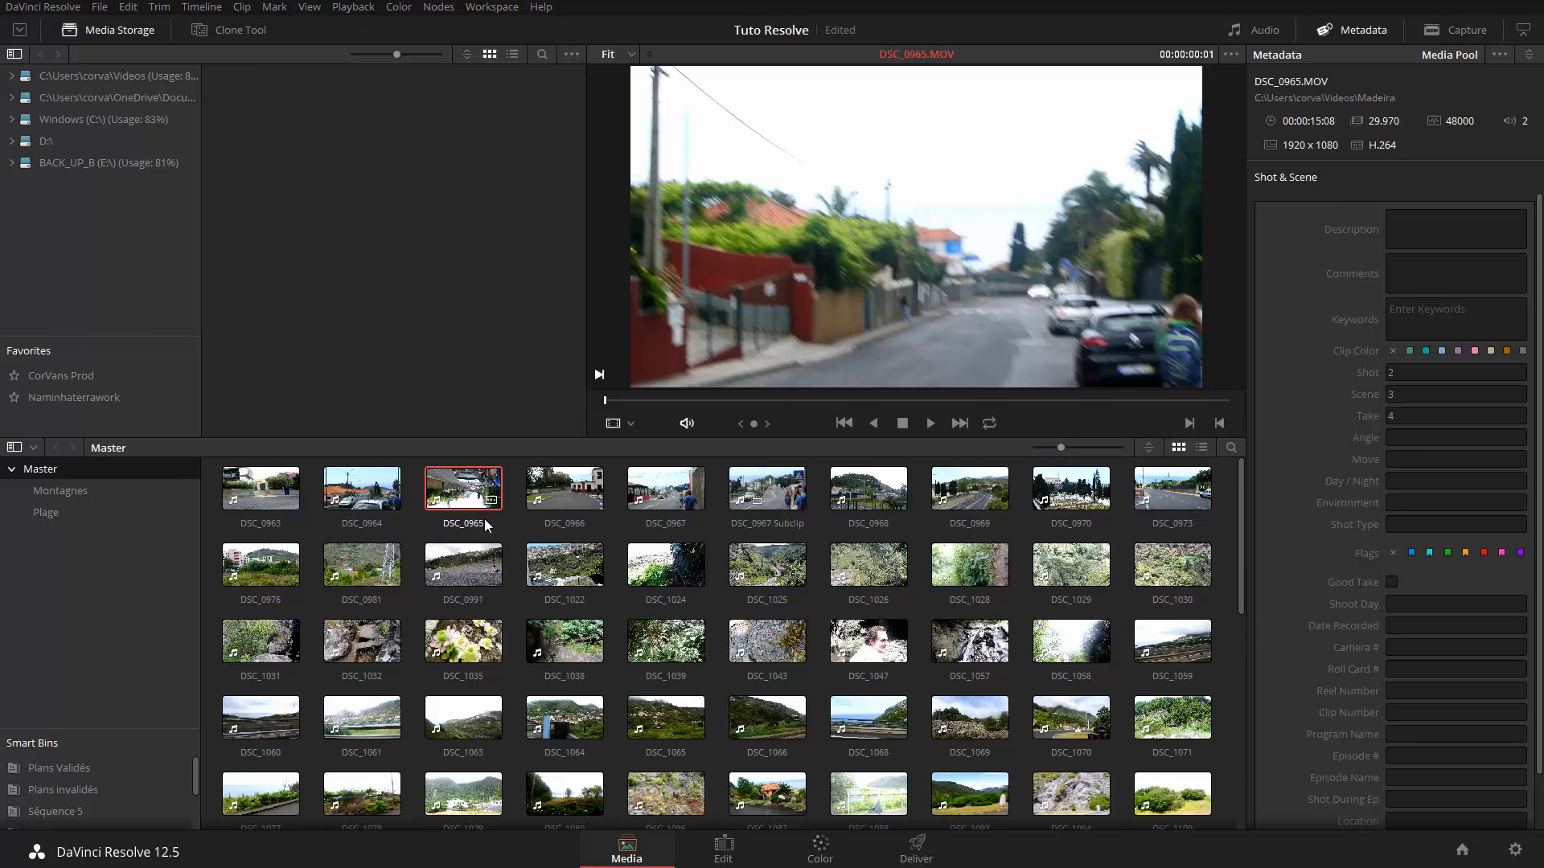
# Switch the media pool to list view and add the Display Name column
pyautogui.click(459, 549)
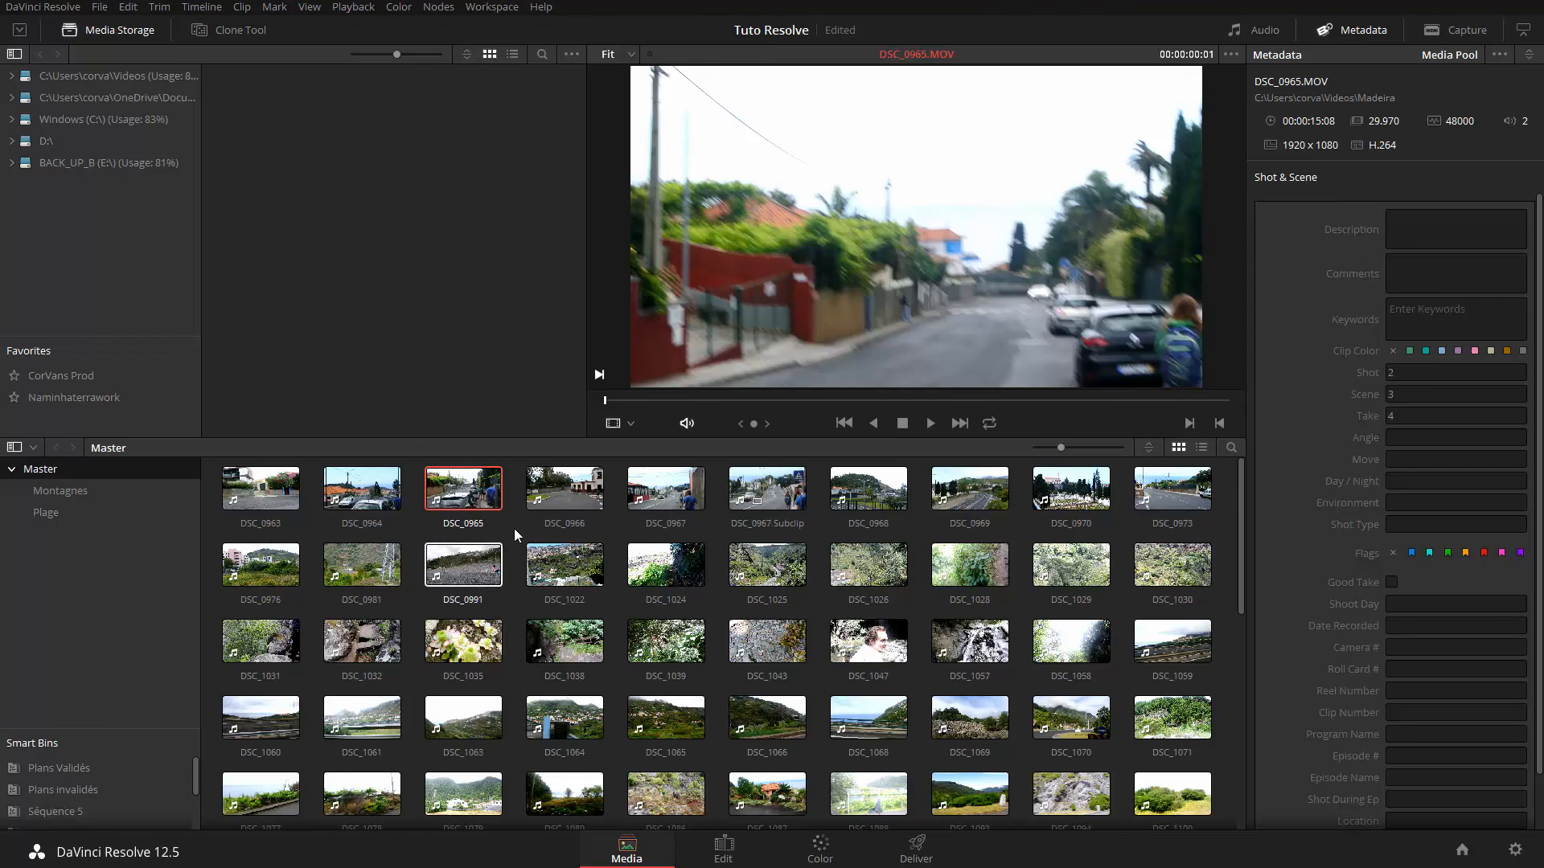
pyautogui.click(515, 529)
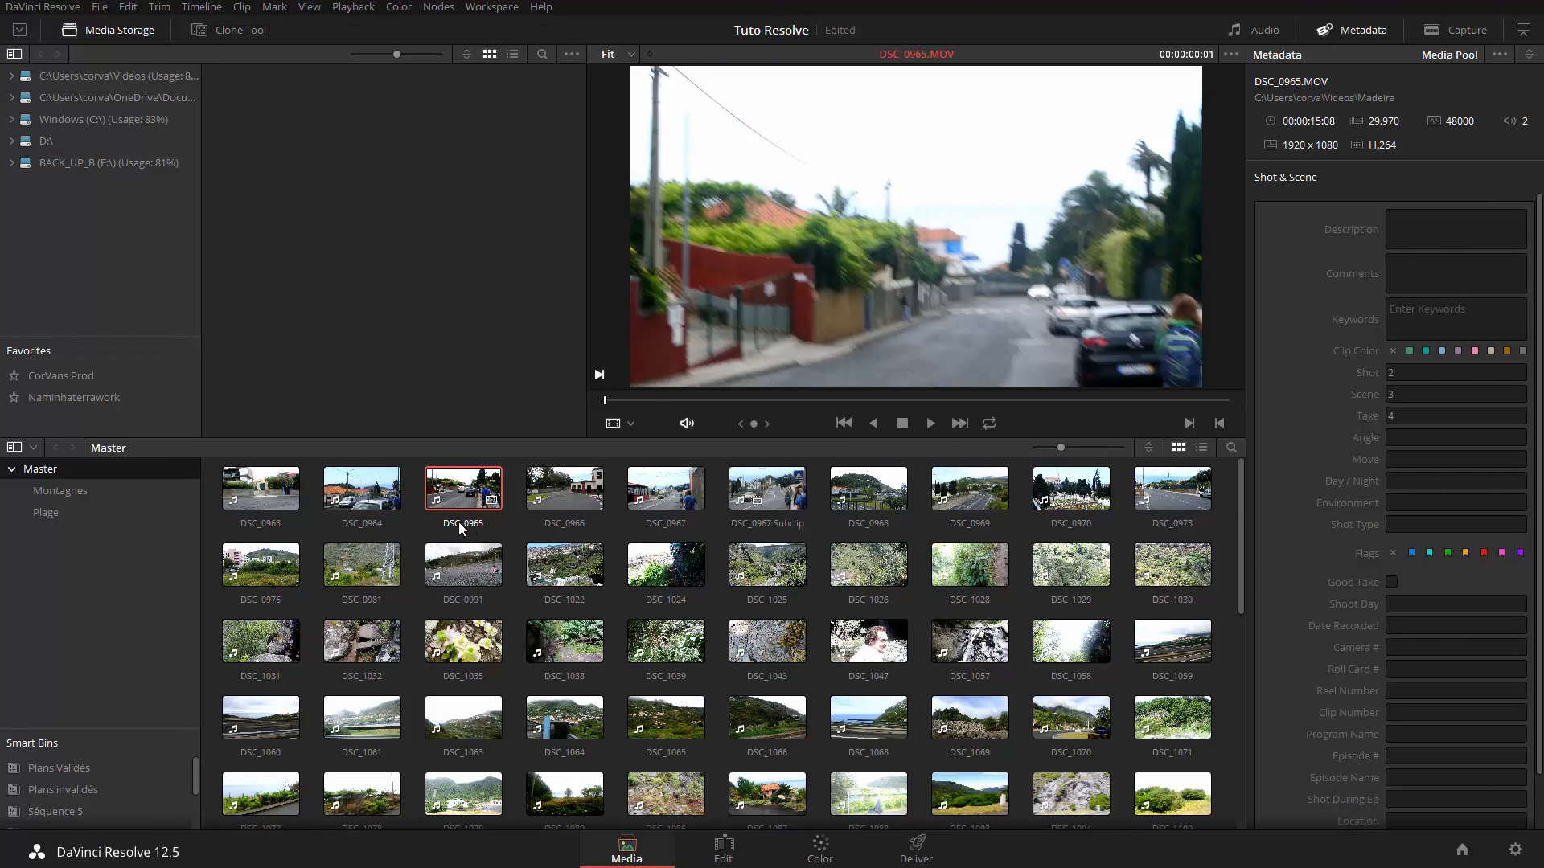
pyautogui.click(1201, 447)
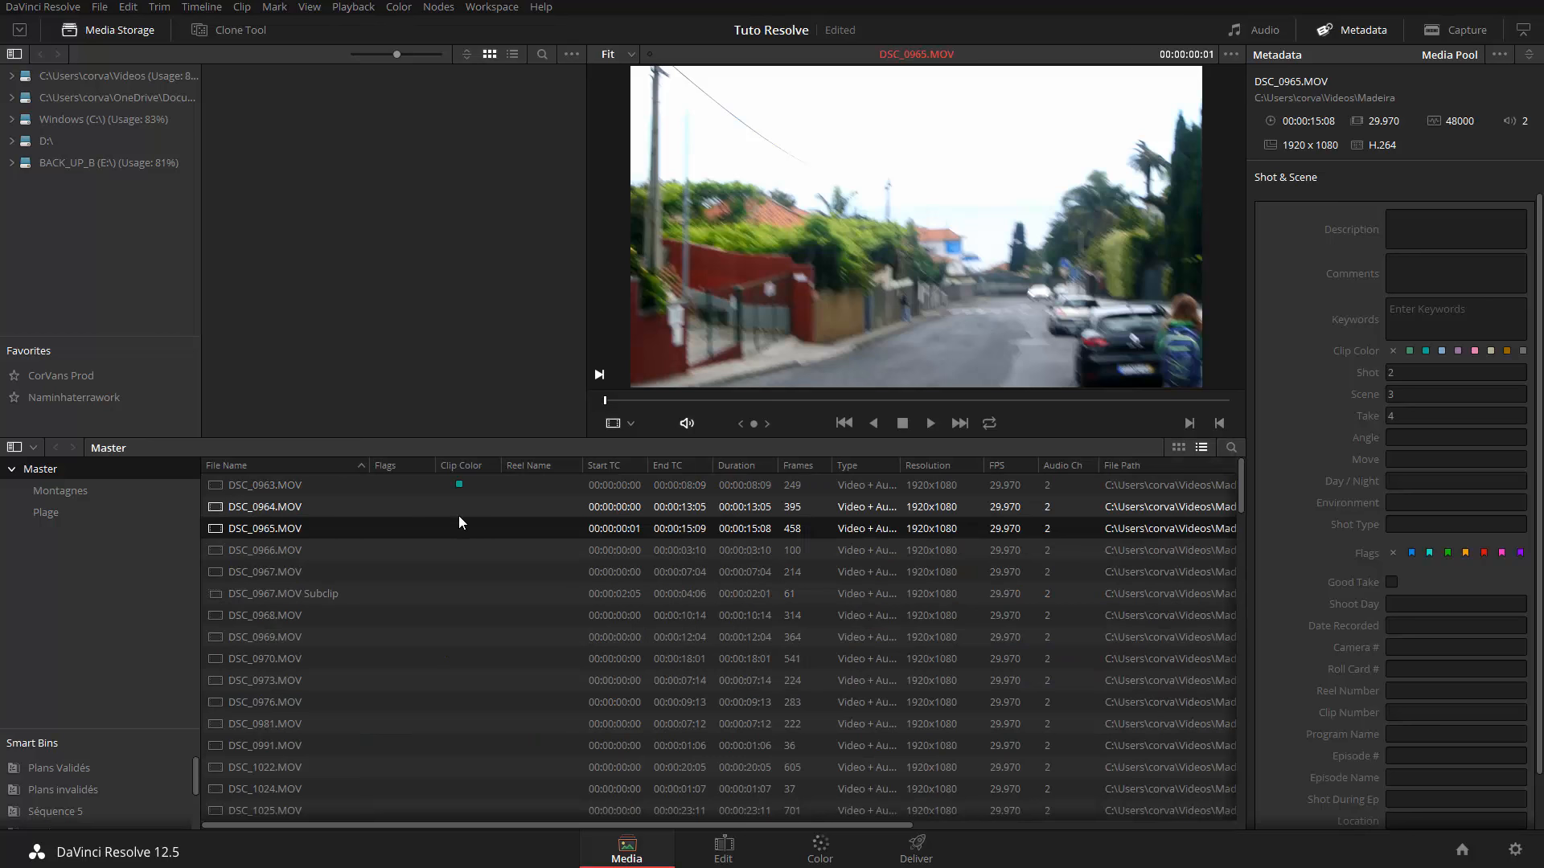
pyautogui.rightClick(408, 525)
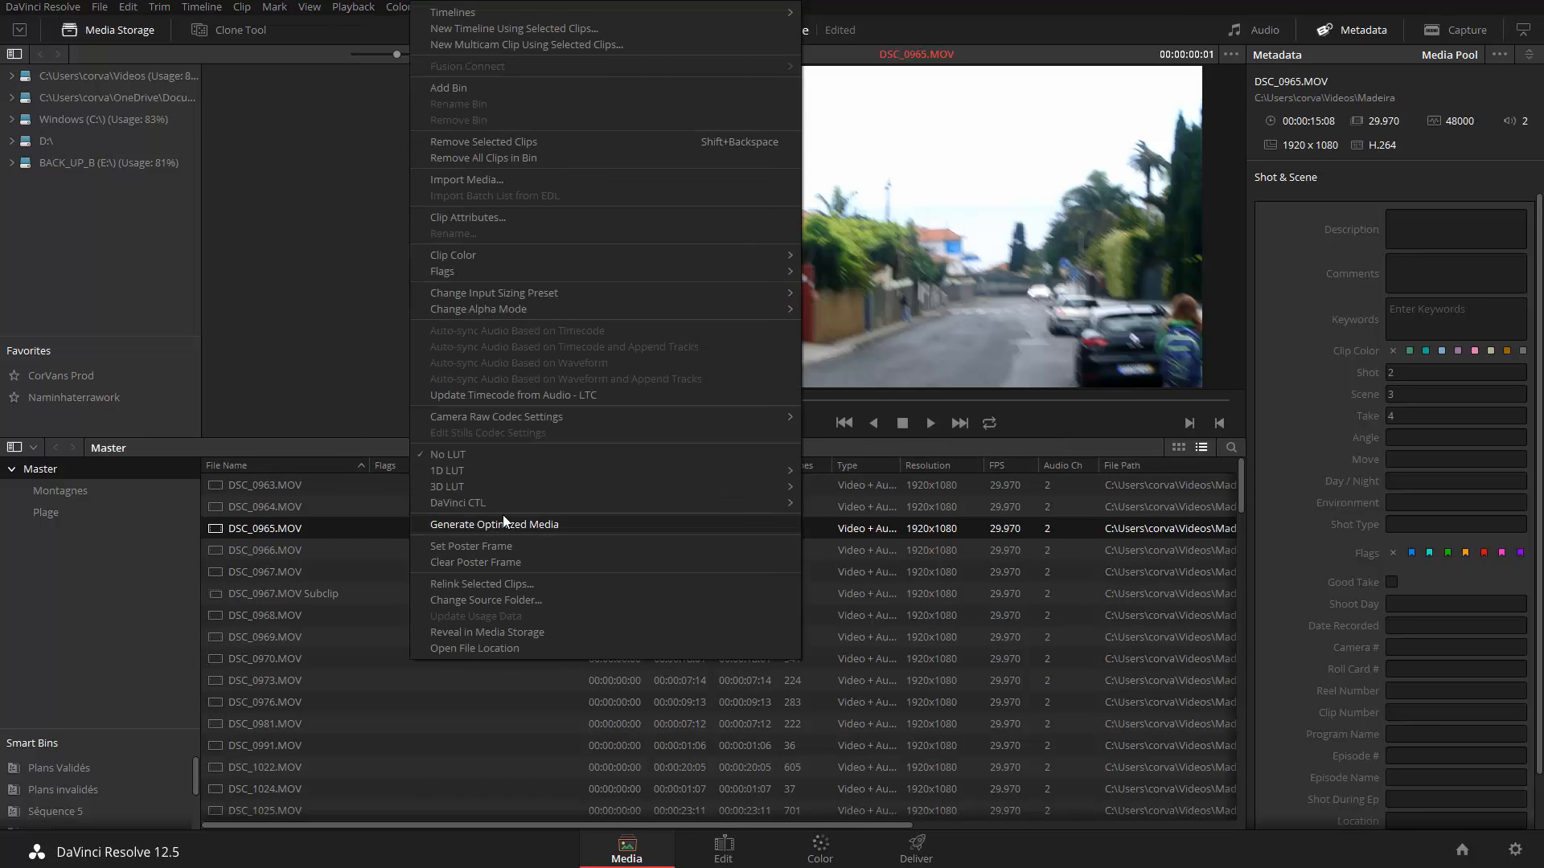
pyautogui.click(354, 532)
pyautogui.rightClick(418, 466)
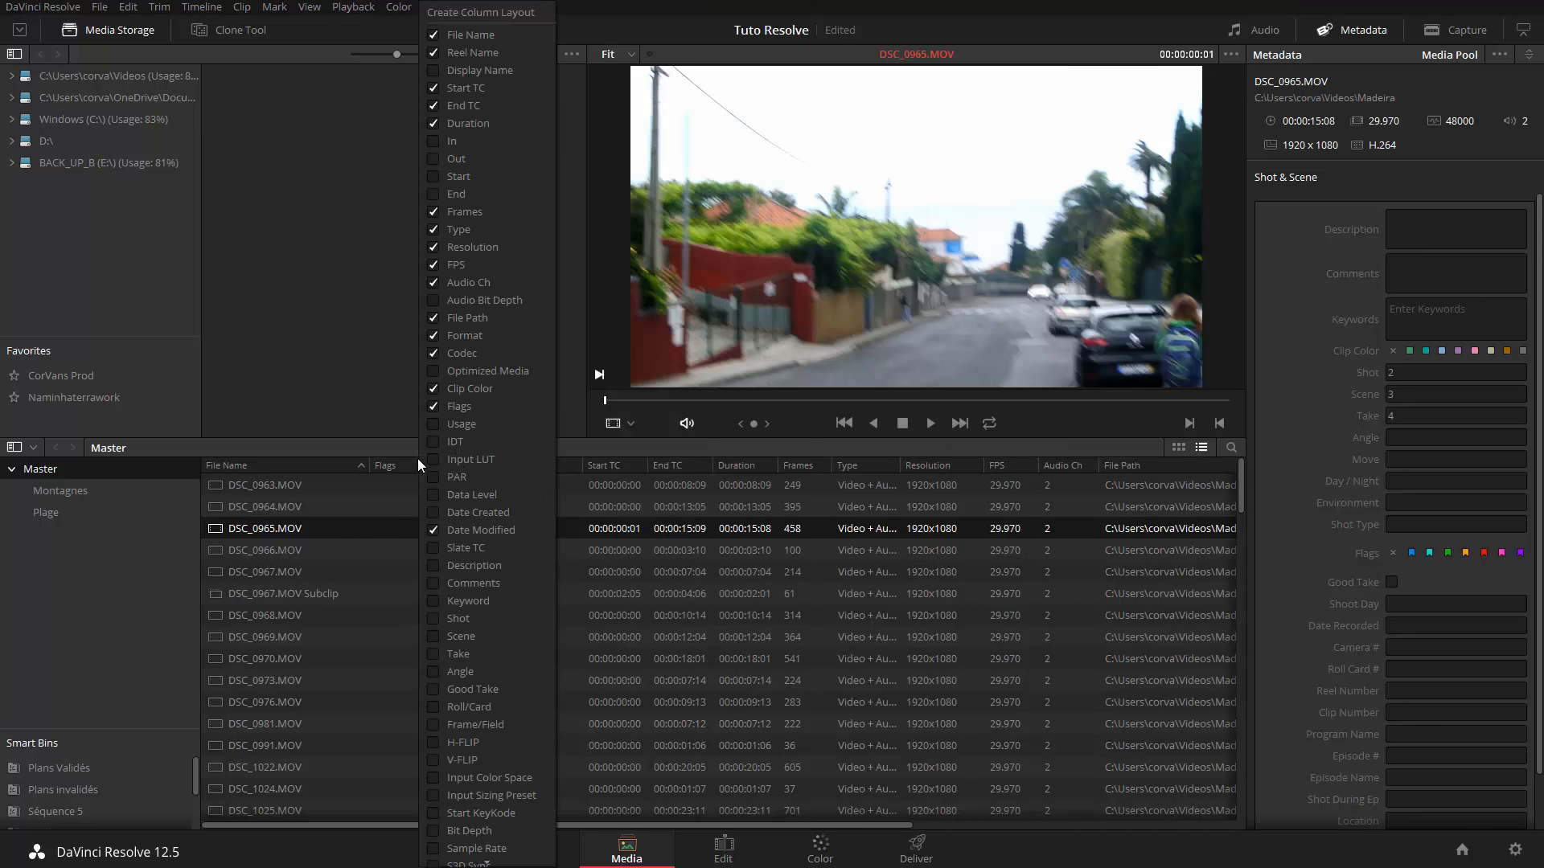
pyautogui.click(484, 71)
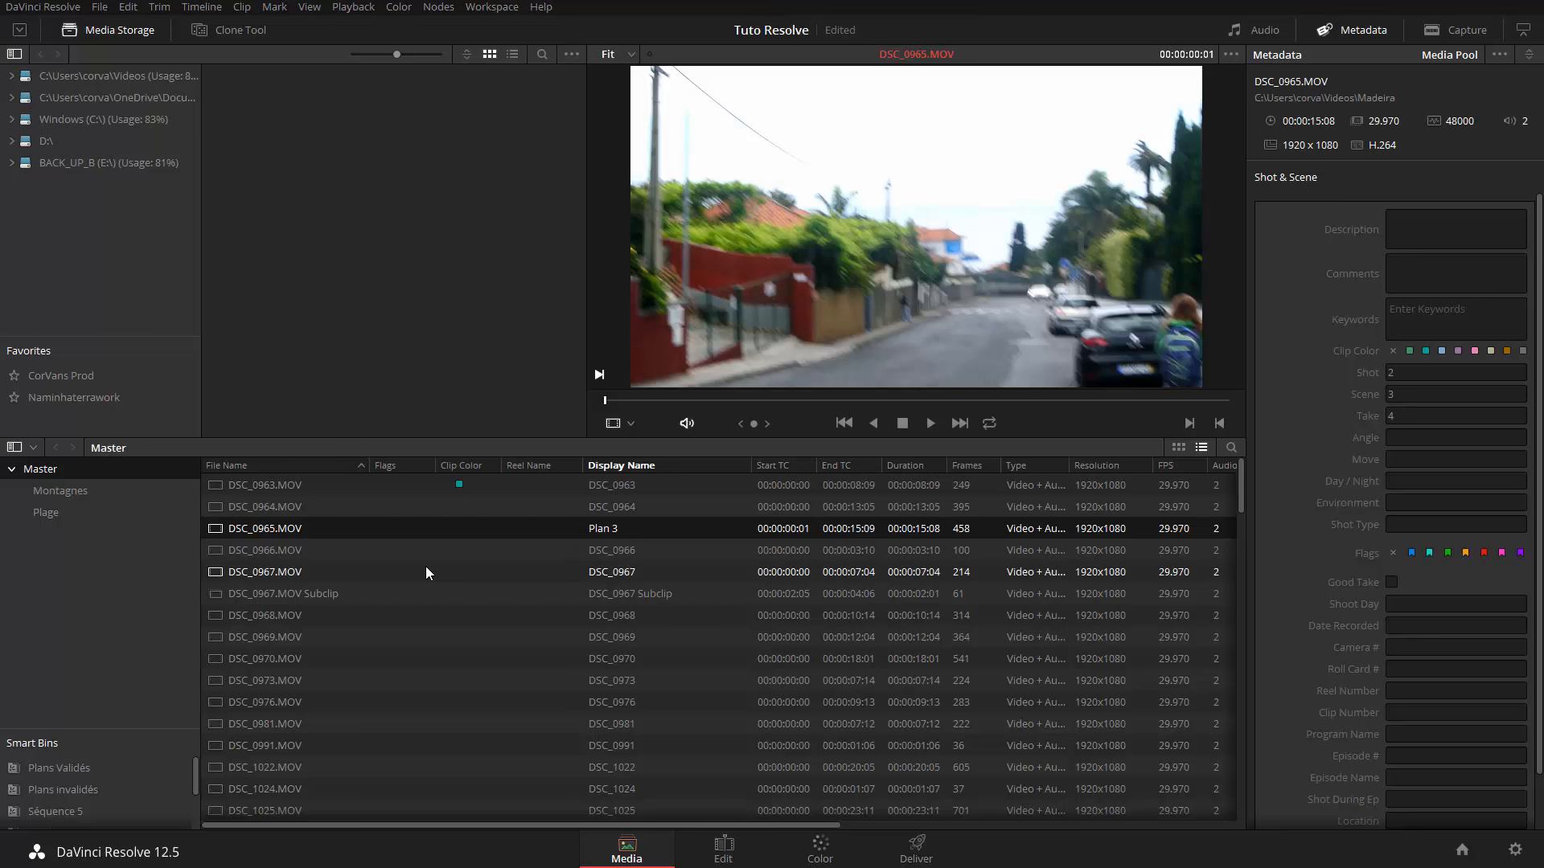
# Reopen DSC_0965.MOV's clip attributes, check its name and reel name settings, and cancel
pyautogui.rightClick(440, 531)
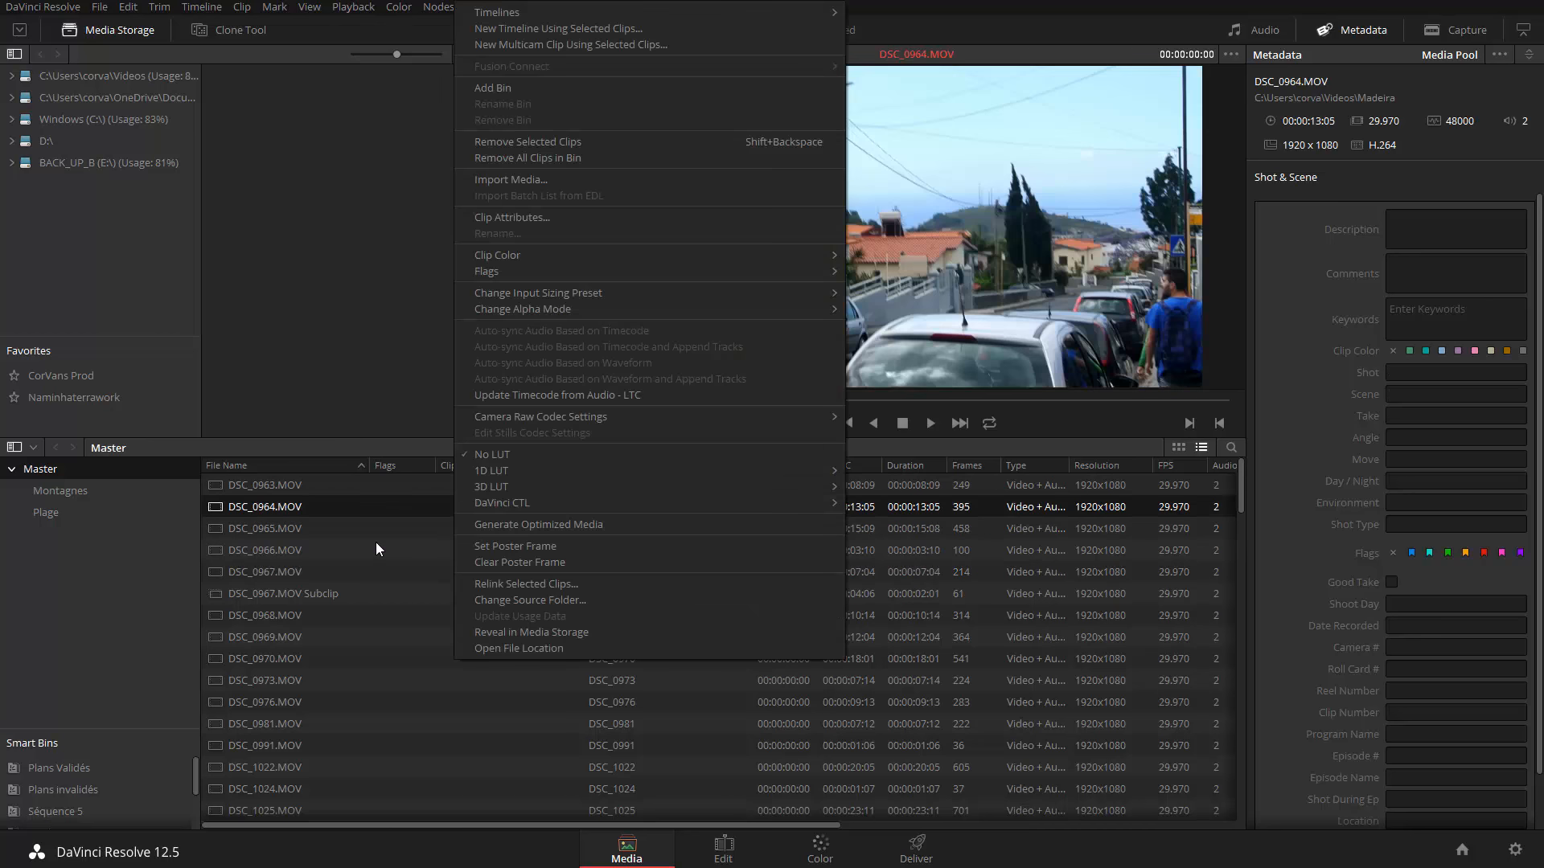
pyautogui.click(377, 539)
pyautogui.rightClick(455, 530)
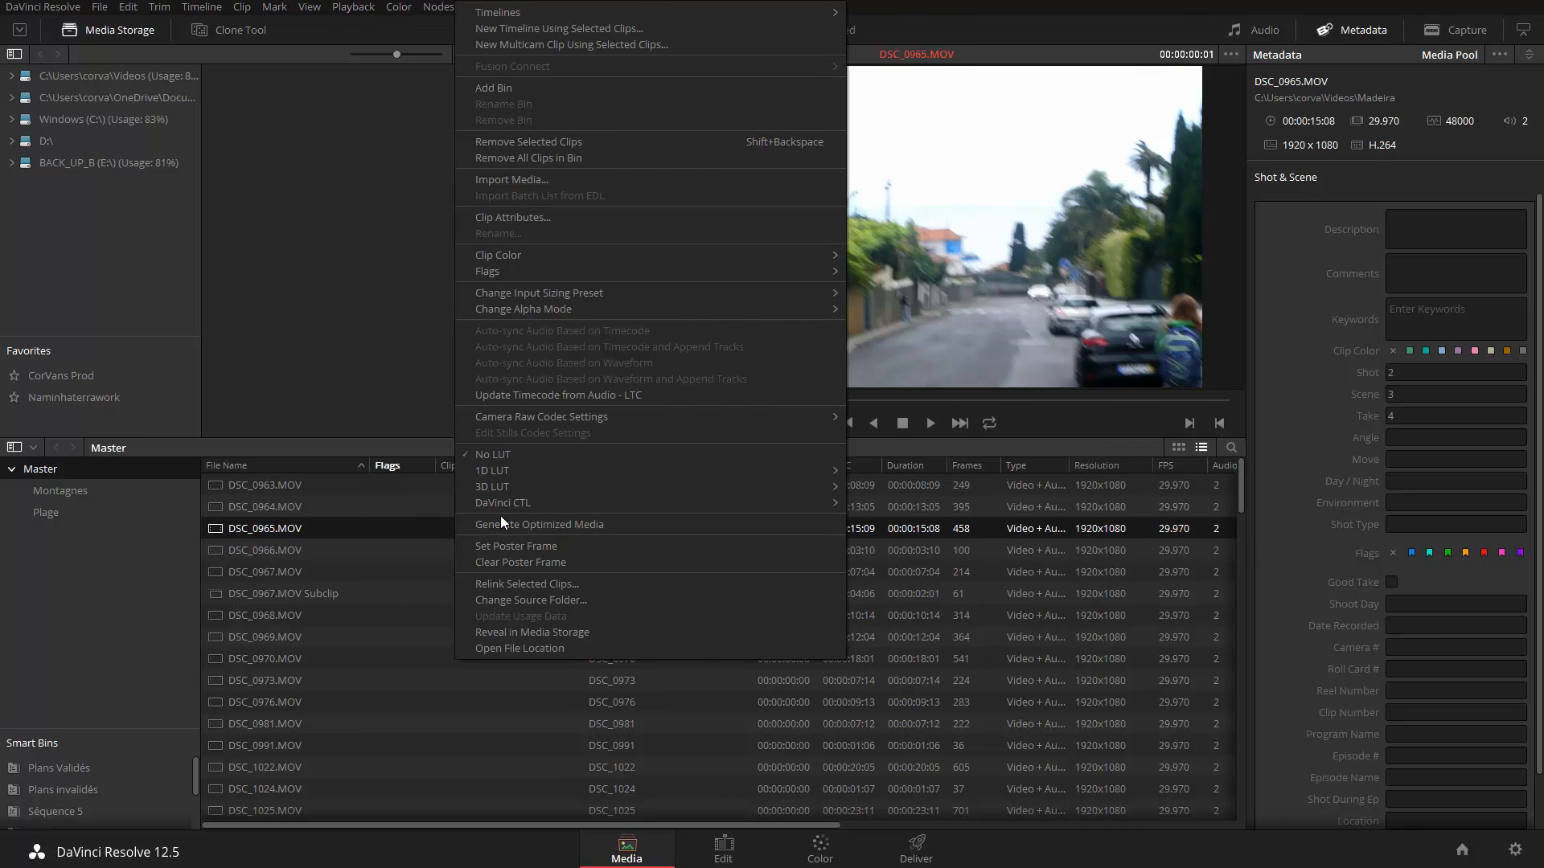
pyautogui.click(544, 217)
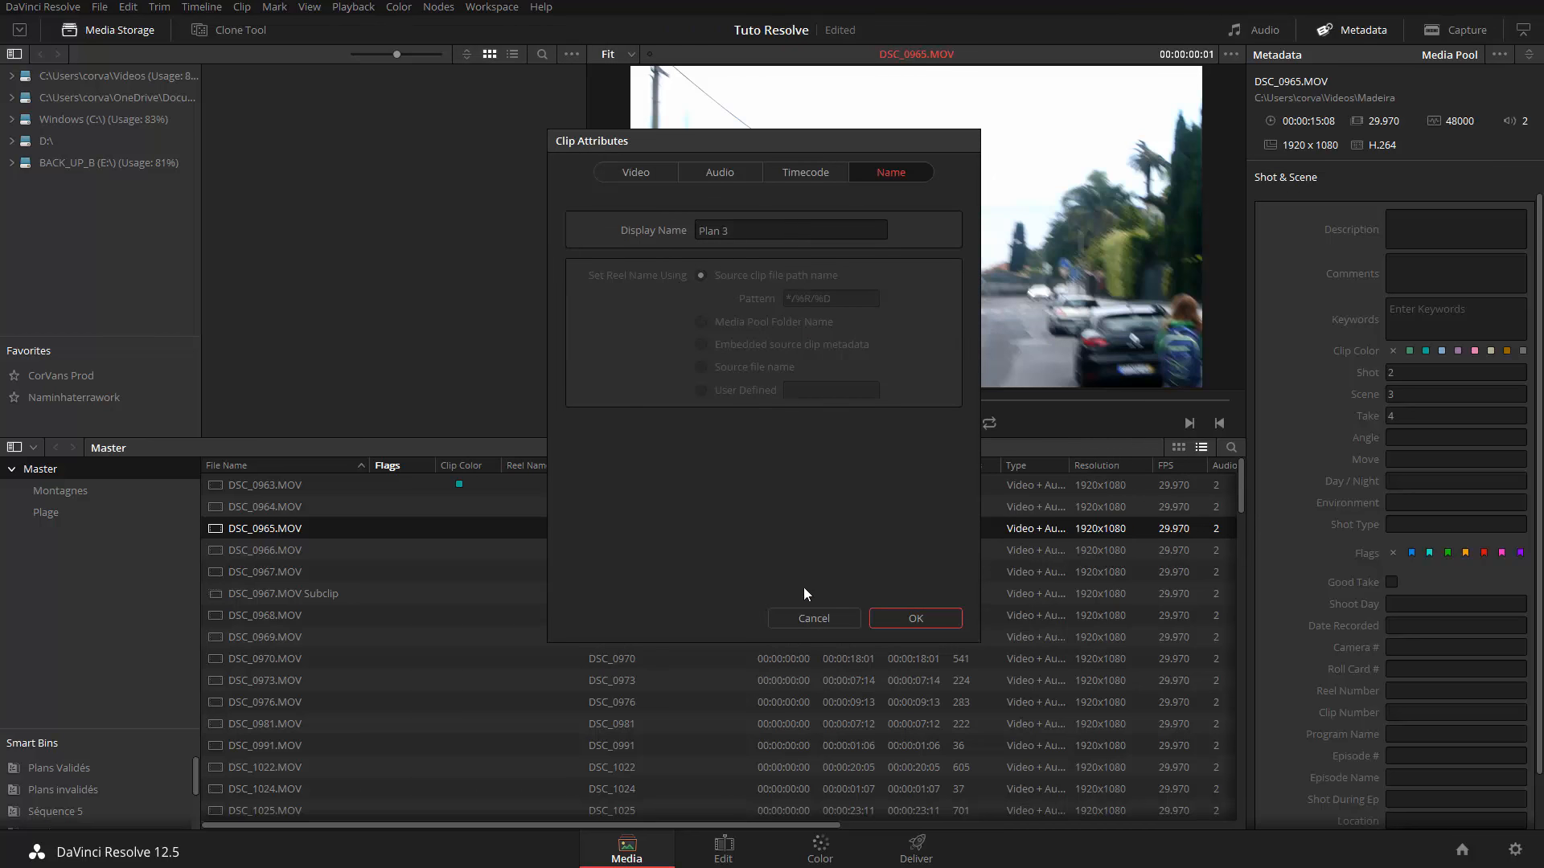
pyautogui.click(802, 616)
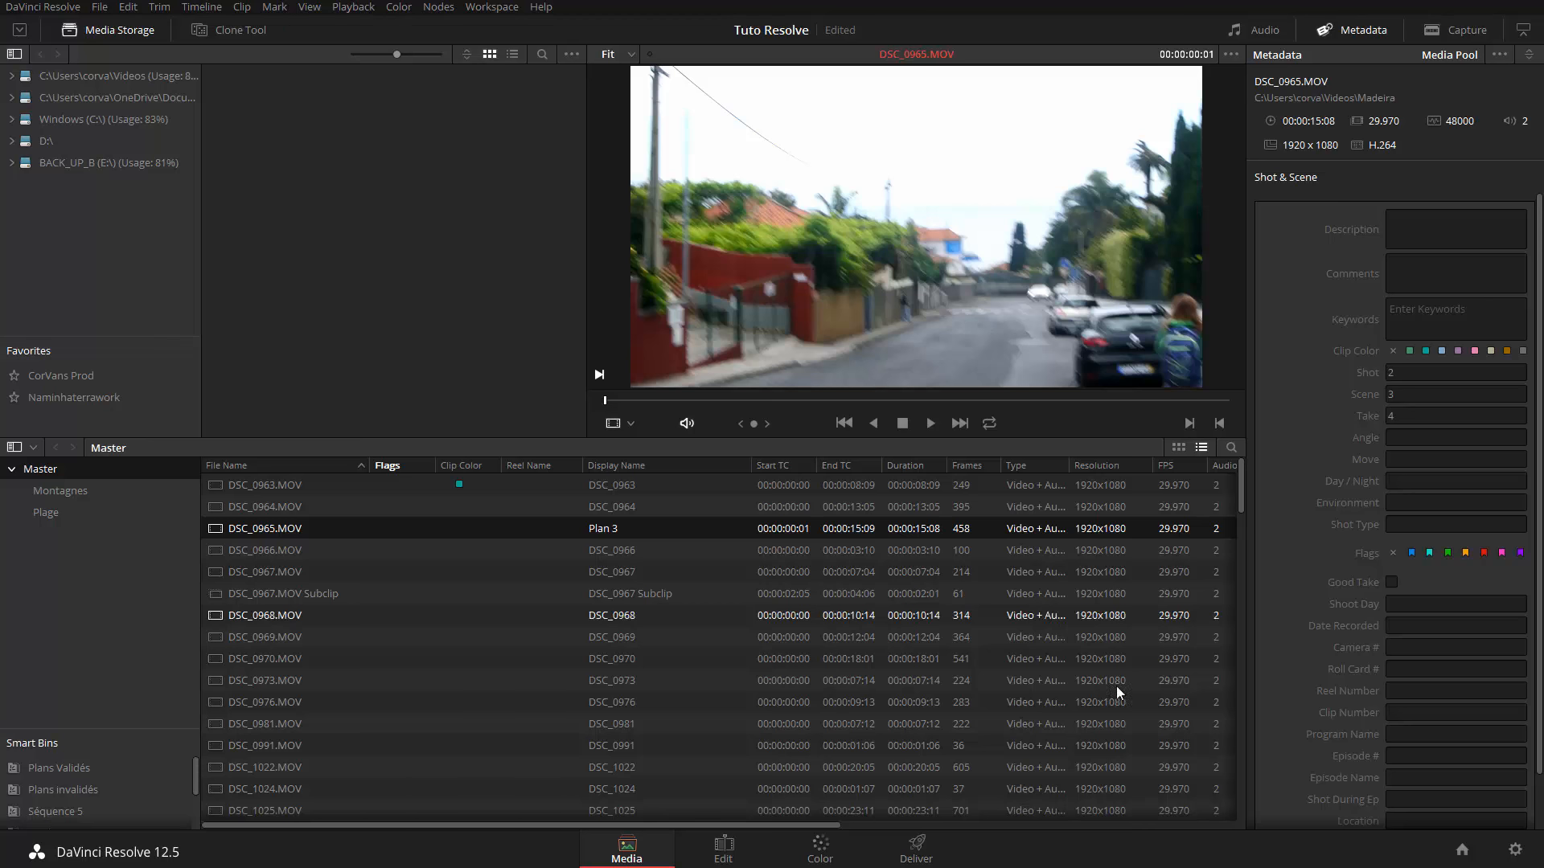
# In the project's conform options, enable reel name assistance from the source clip file pathname and save the settings
pyautogui.click(1518, 852)
pyautogui.scroll(-2, 644, 520)
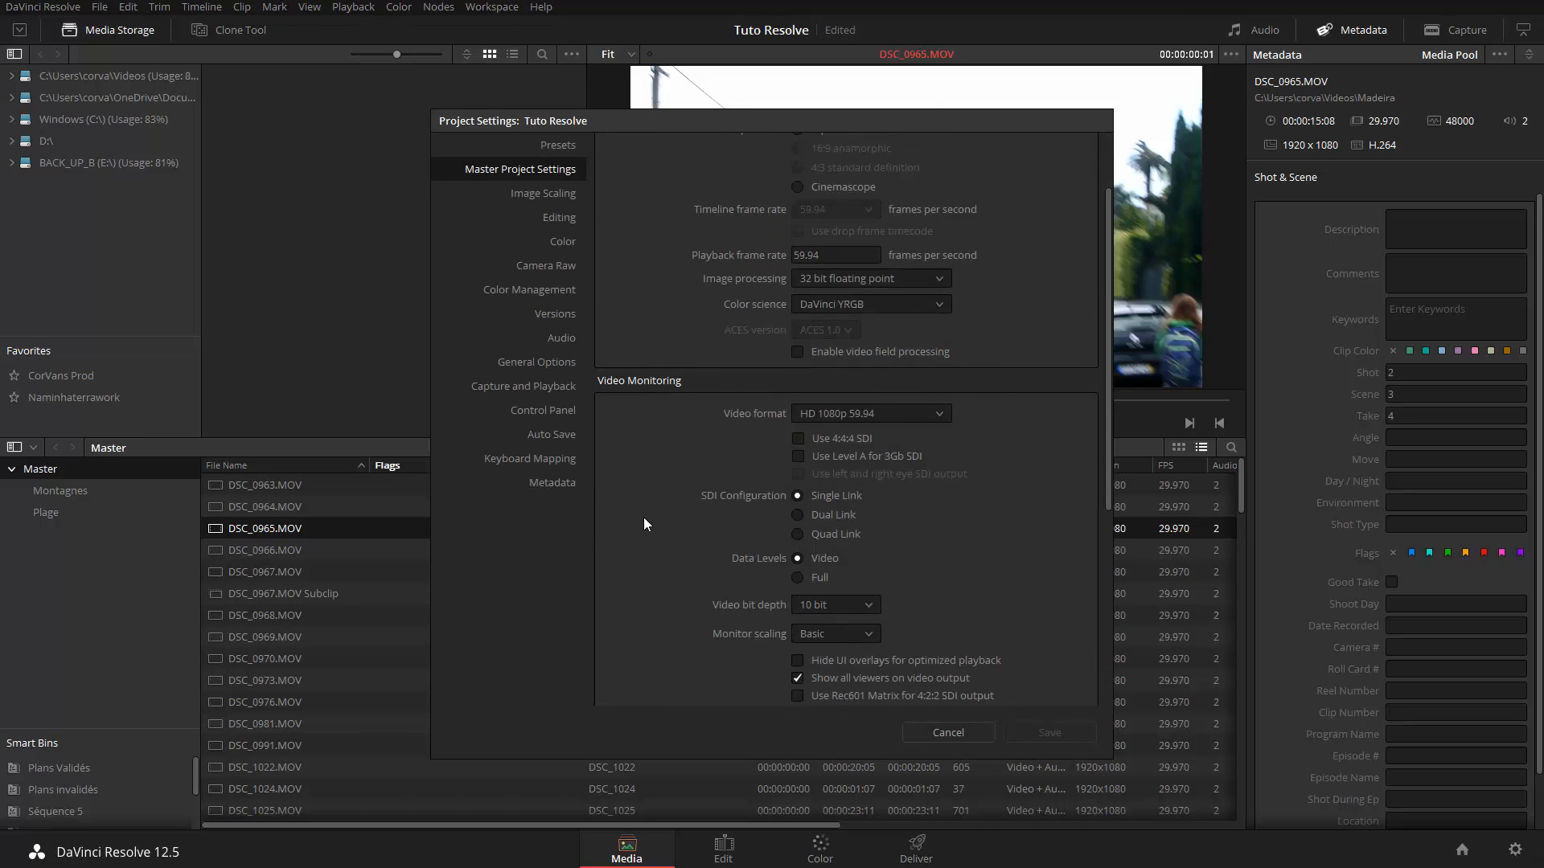
pyautogui.scroll(-4, 644, 523)
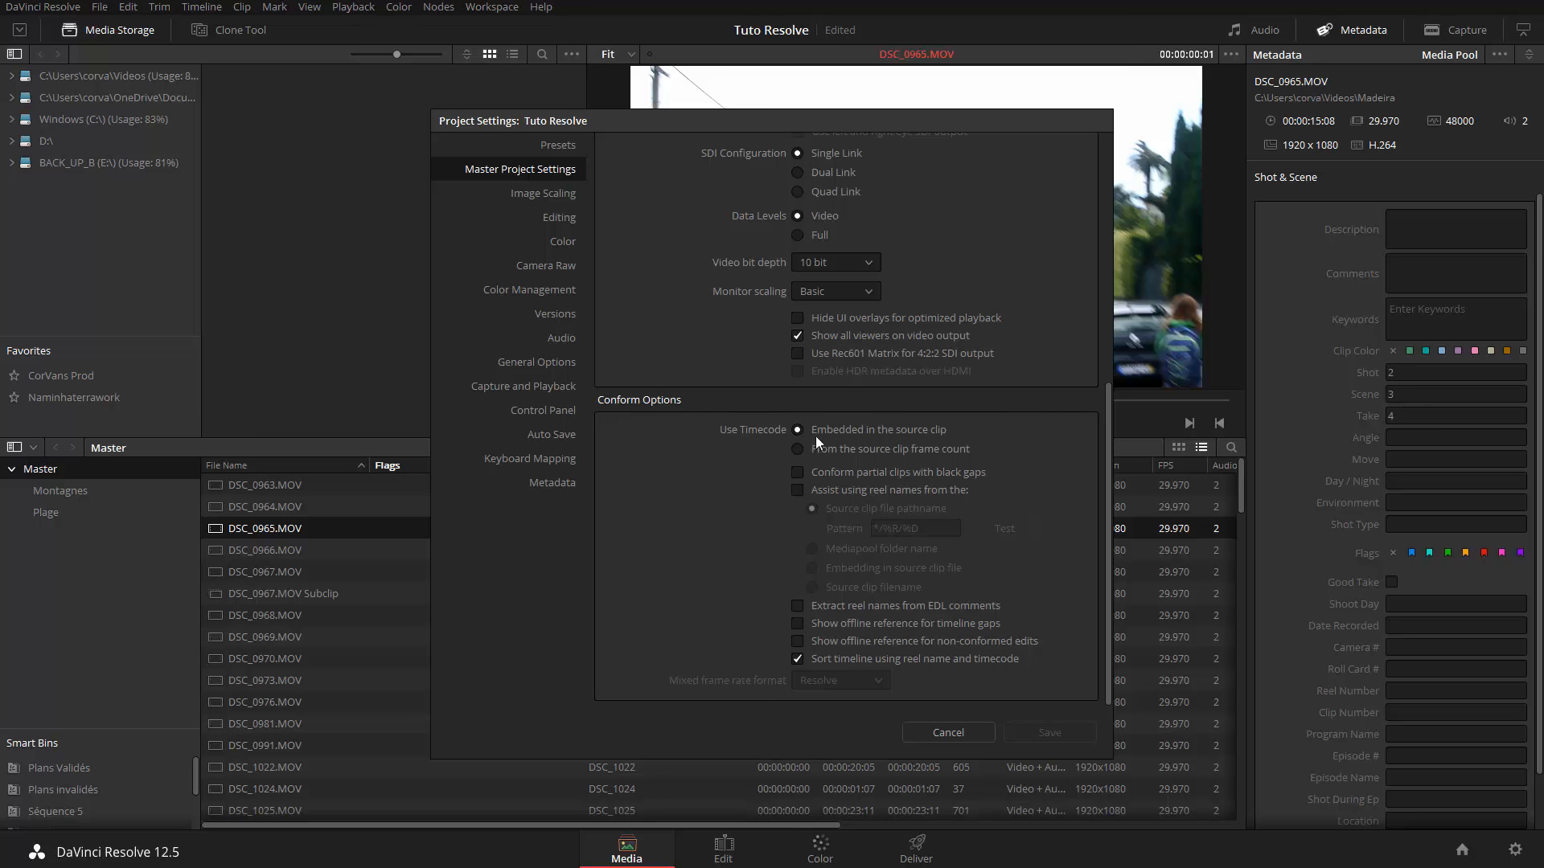
pyautogui.click(869, 491)
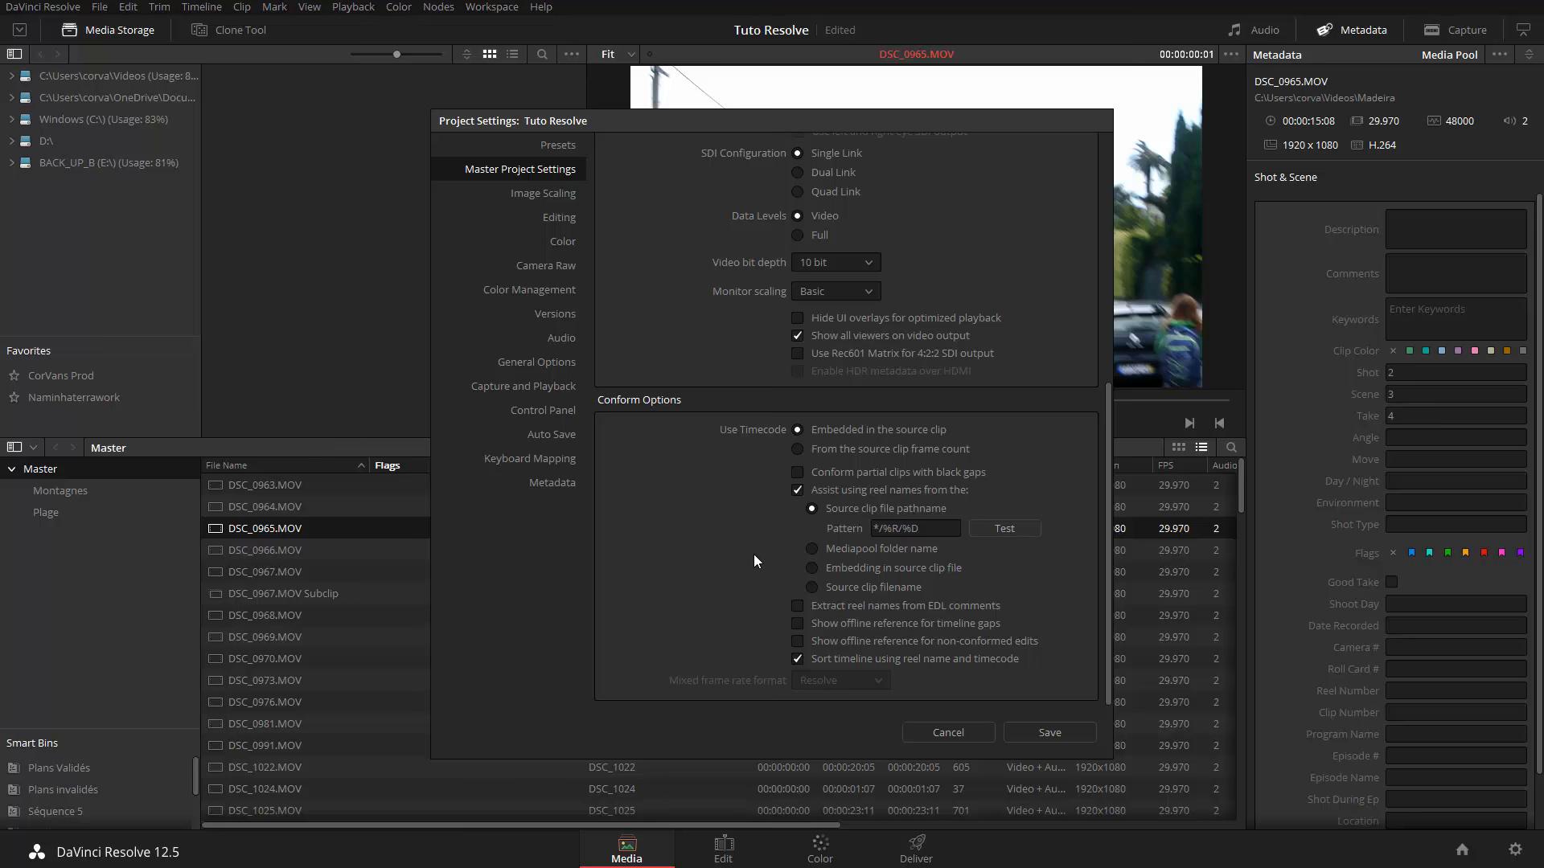
pyautogui.click(812, 549)
pyautogui.click(867, 510)
pyautogui.click(1063, 737)
# Examine the reel name options in DSC_0965.MOV's clip attributes and close the dialog
pyautogui.rightClick(267, 533)
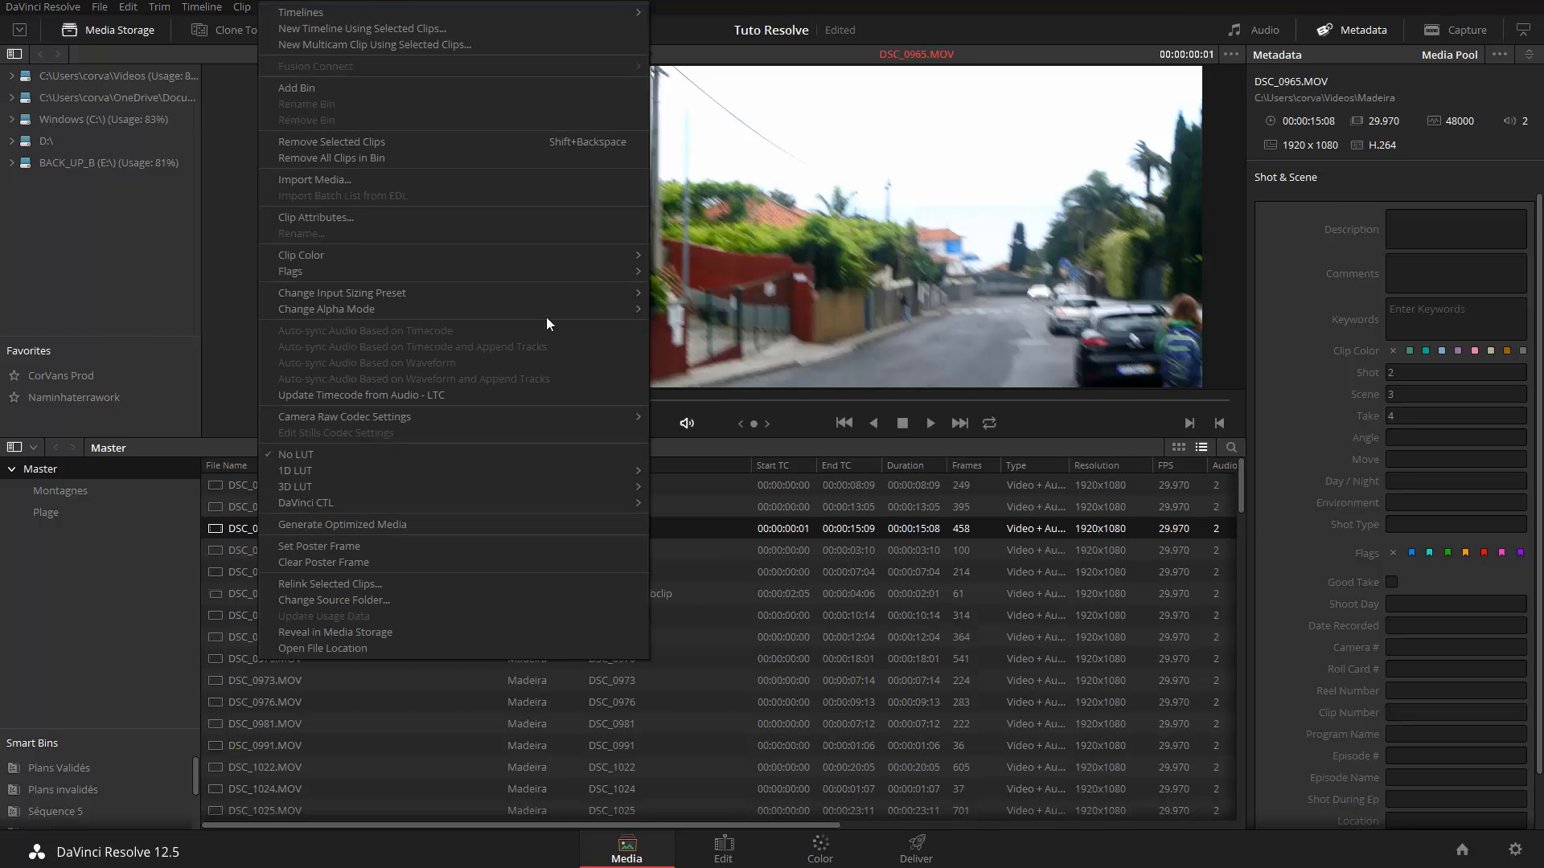
pyautogui.click(368, 216)
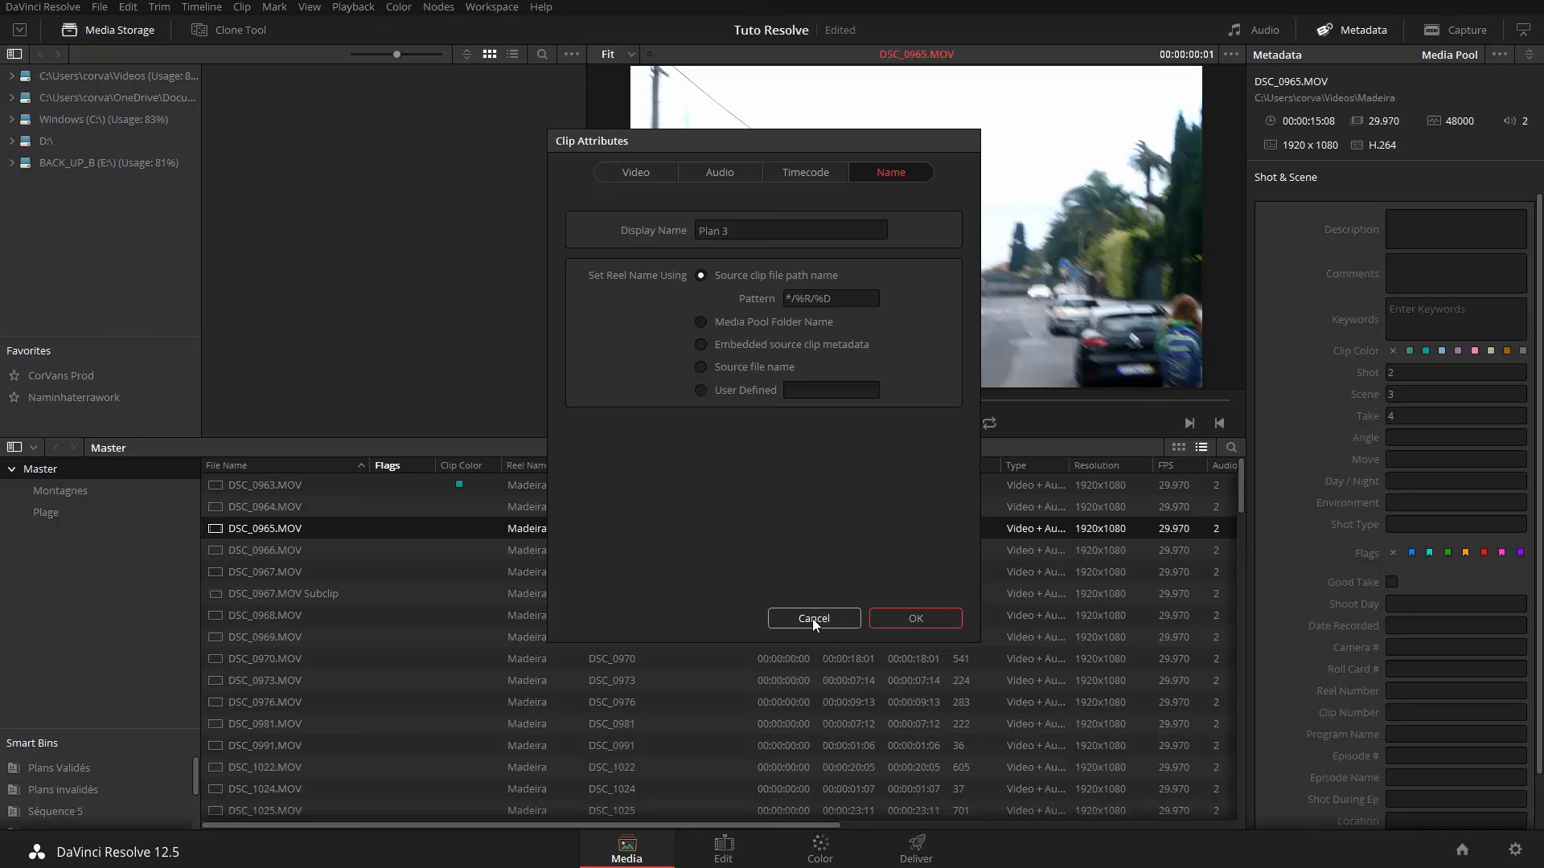
pyautogui.press('Return')
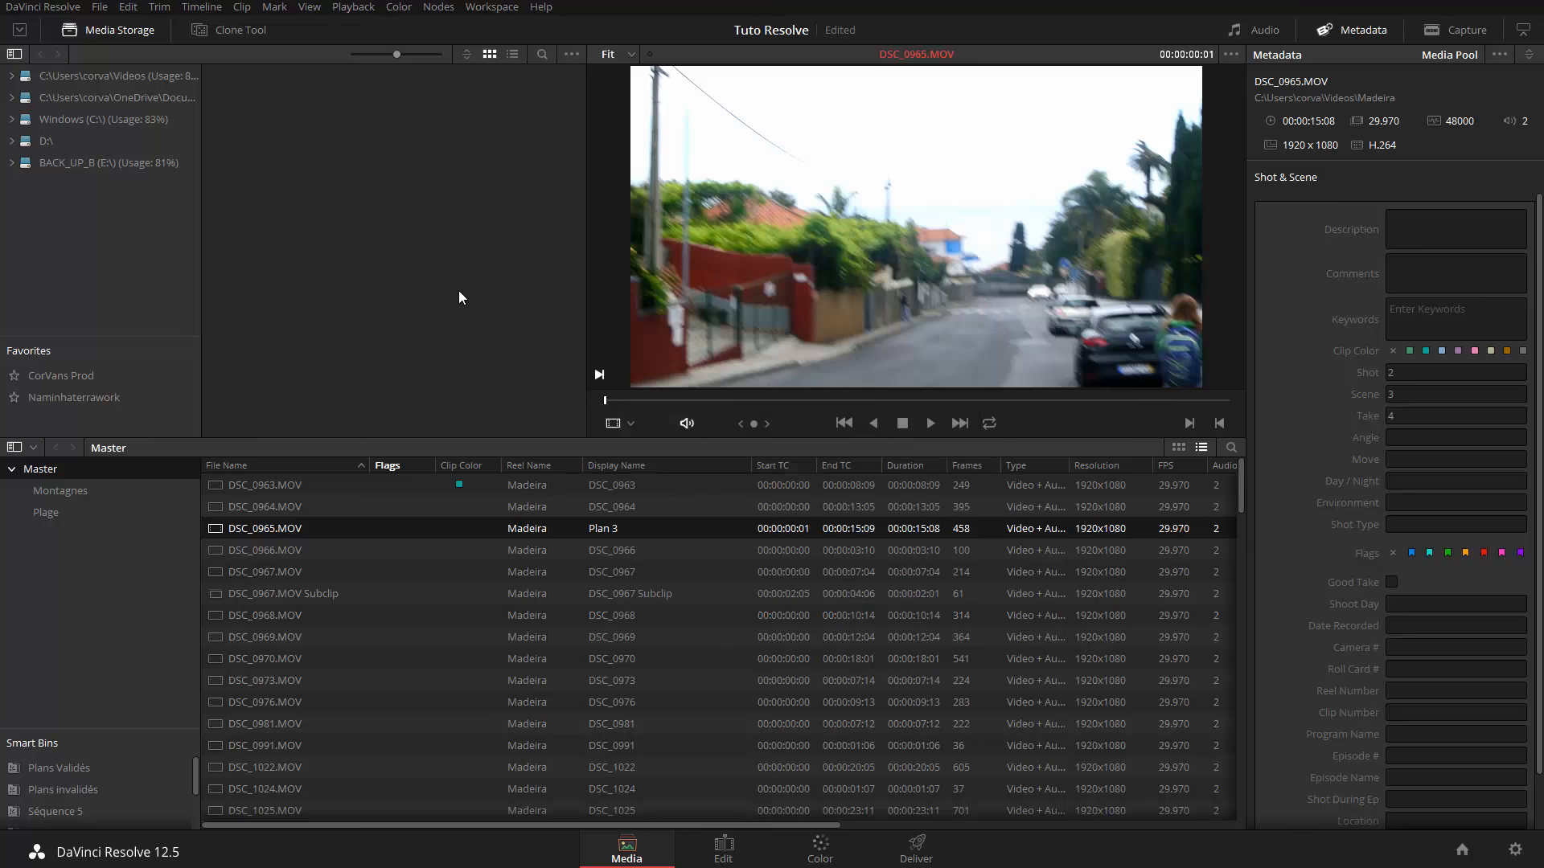